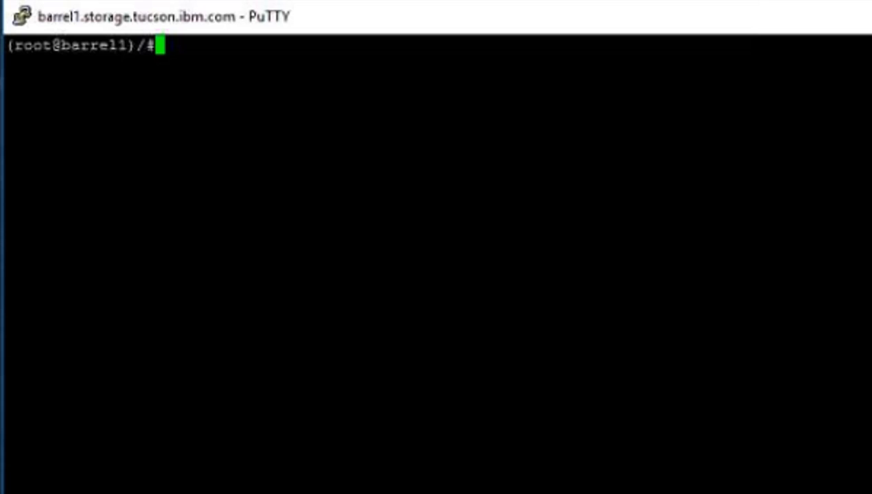
Change to the /fvt/ken/srv server install directory.
type("cd /fvt/")
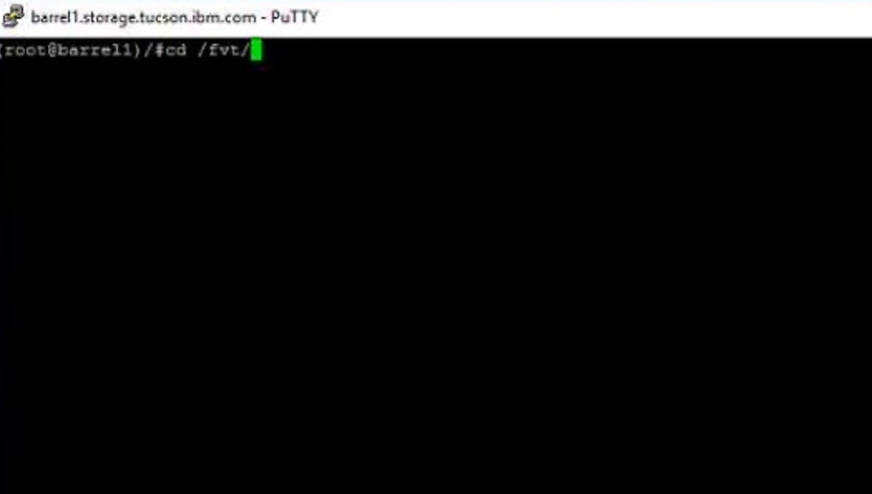
type("ken/srv")
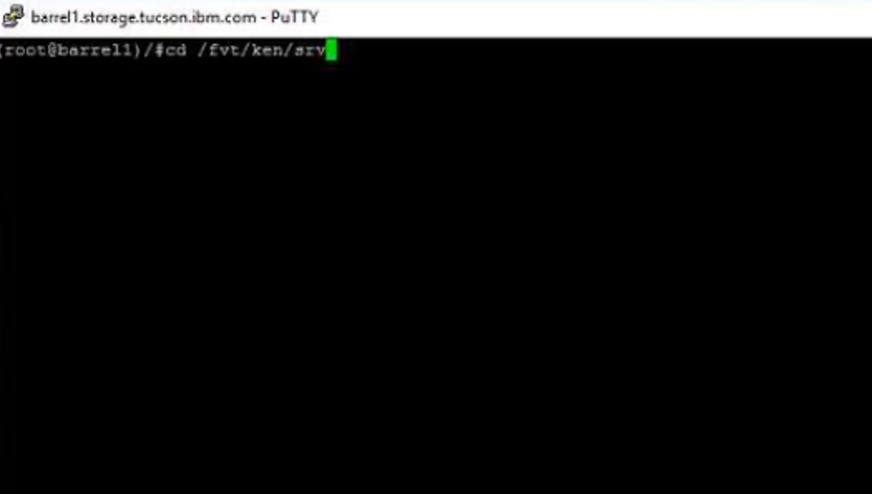
key("Return")
List the hub server keystore certificates with gsk8capicmd_64 -cert -list -db cert.kdb -stashed.
type("gsk8capicmd_64 -cert -list -db cert.kdb -stashed")
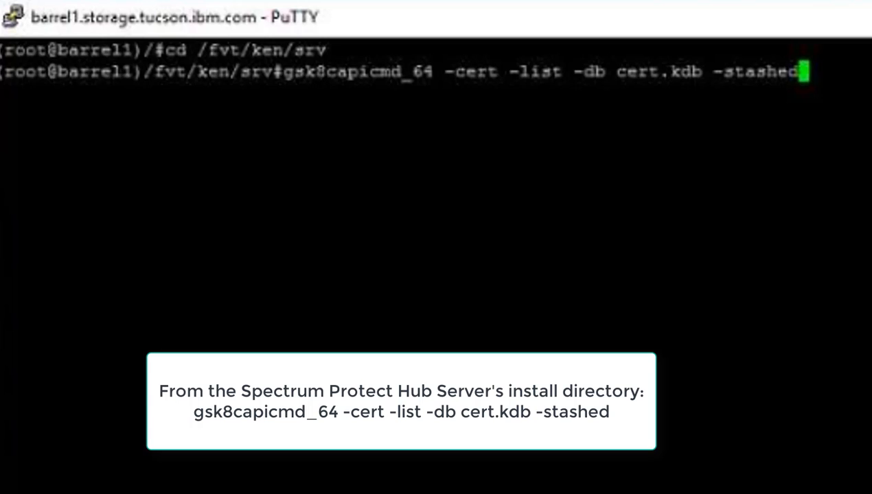
double_click(659, 72)
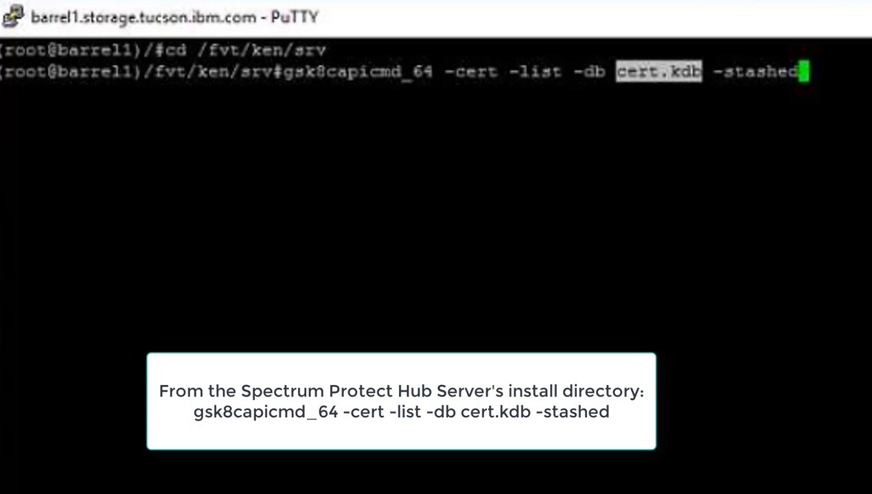
left_click(659, 71)
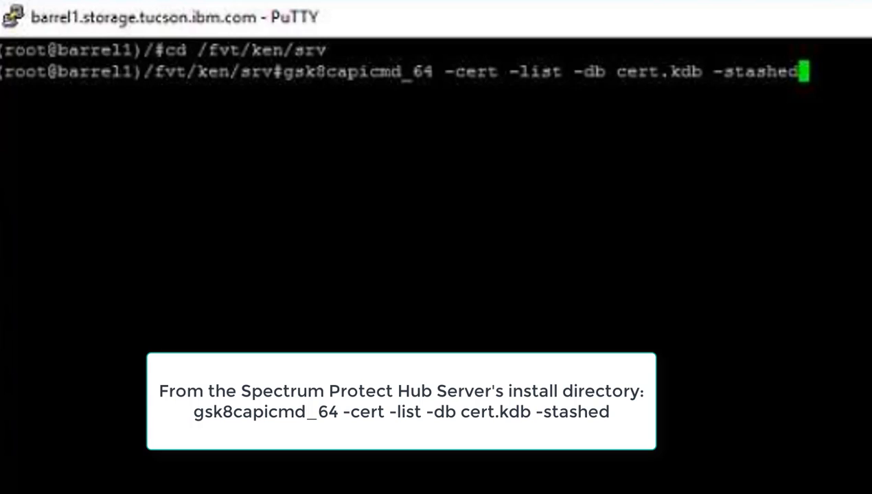
key("Return")
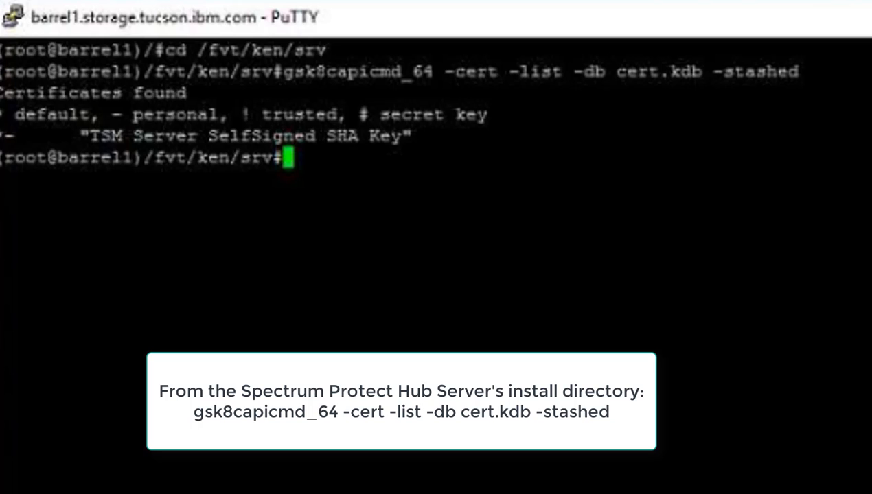
mouse_move(1, 135)
left_mouse_down()
mouse_move(375, 138)
mouse_move(1, 136)
left_mouse_up()
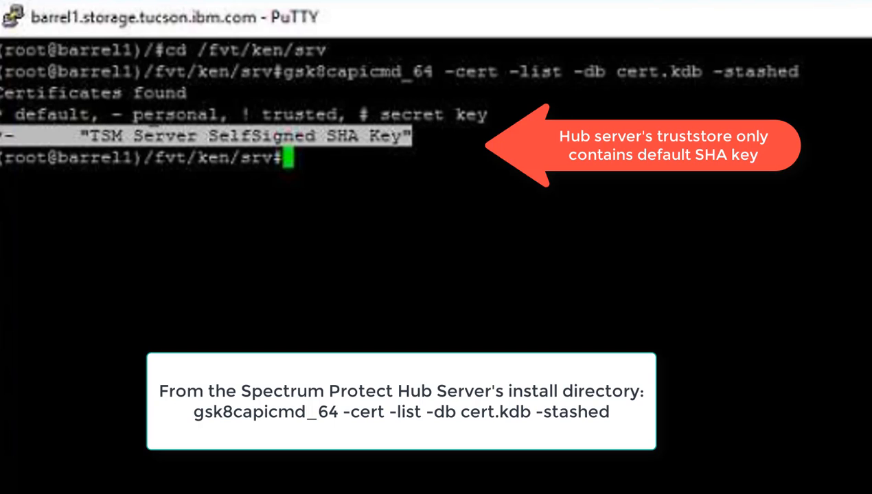
double_click(167, 115)
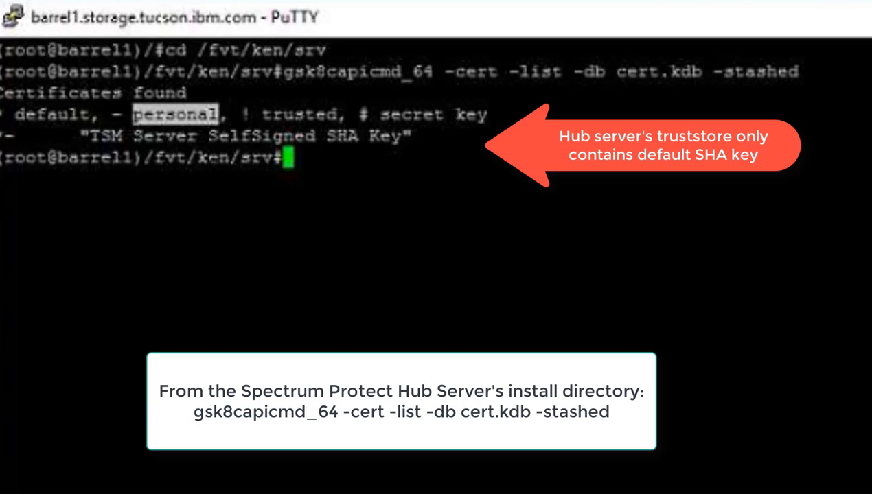
double_click(342, 136)
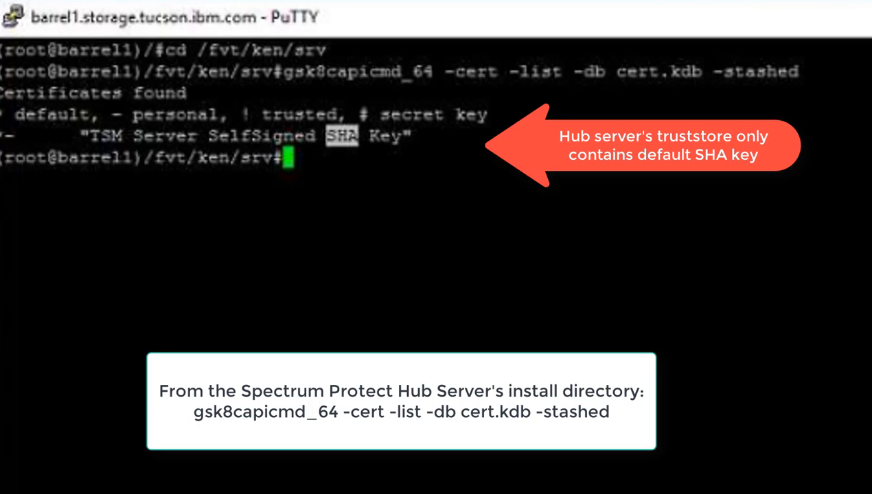
left_click(342, 136)
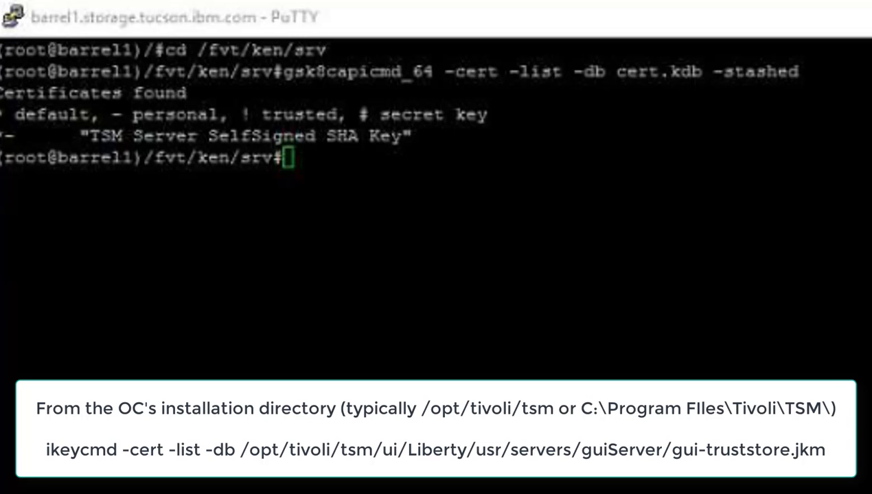
left_click(288, 13)
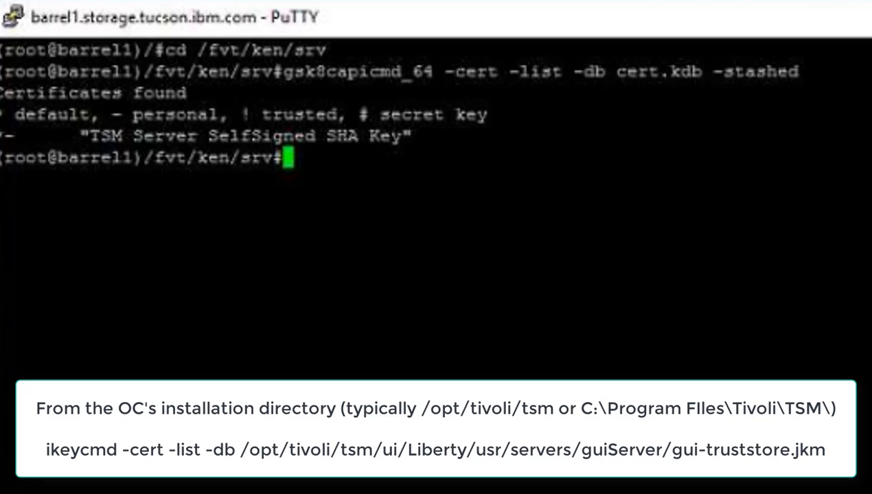
List the Operations Center truststore with ikeycmd -cert -list on gui-truststore.jks, entering the truststore password.
type("/opt/tivoli/tsm/ui/jre/bin/ikeycmd -cert -list -db /opt/tivoli/tsm/ui/Liberty/usr/servers/guiServer/gui-truststore.jks")
key("Return")
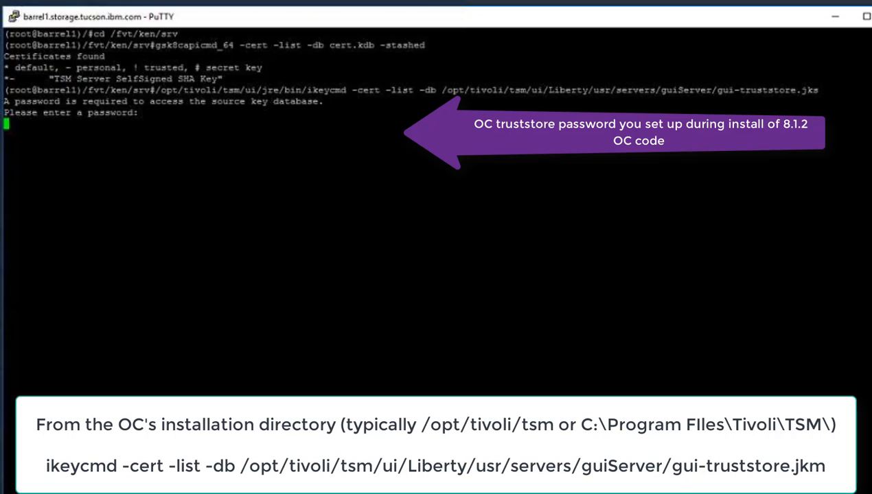
key("Return")
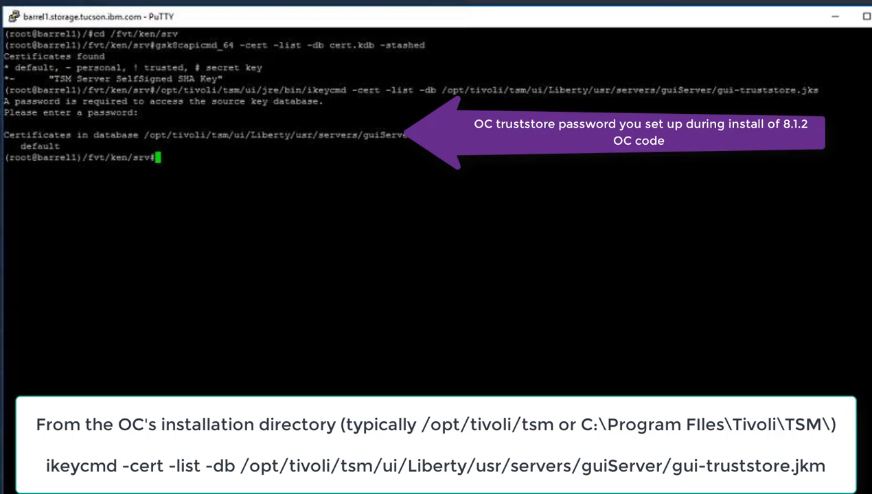
double_click(40, 146)
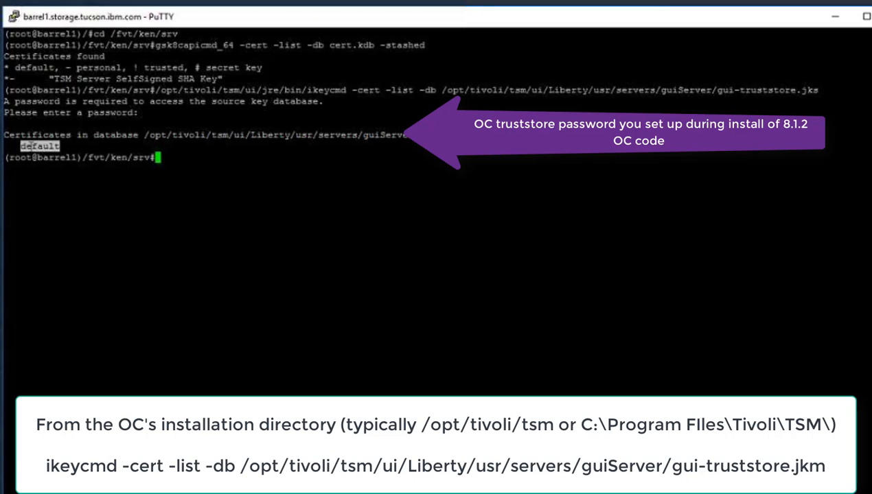
left_click(32, 145)
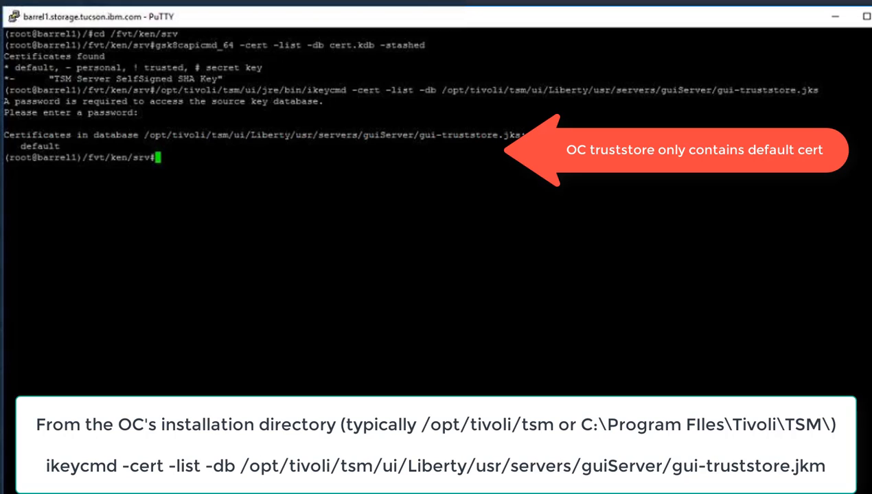
key("Up")
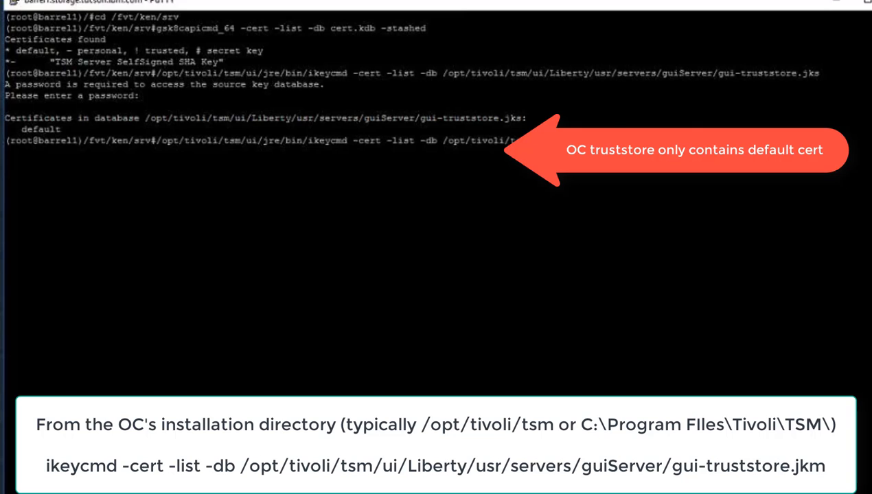
key("Left")
key("Left")
key("Left")
key("Left")
key("Left")
key("Left")
key("Left")
key("Left")
key("Left")
key("Left")
key("Left")
key("Left")
key("Left")
key("Left")
key("Left")
key("Left")
key("Left")
key("Left")
key("Left")
key("Left")
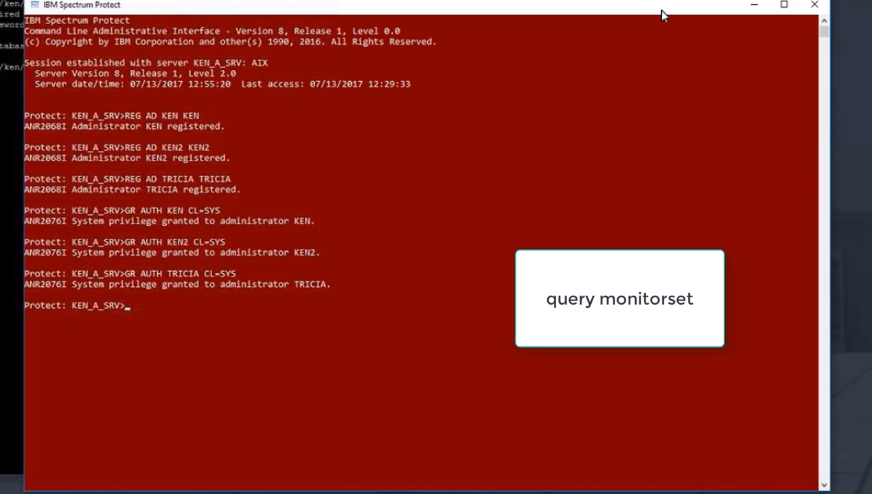
Query the server's monitoring settings with q monitorsett and check the monitoring admin and server fields.
type("q monit")
type("orset")
type("t")
key("Return")
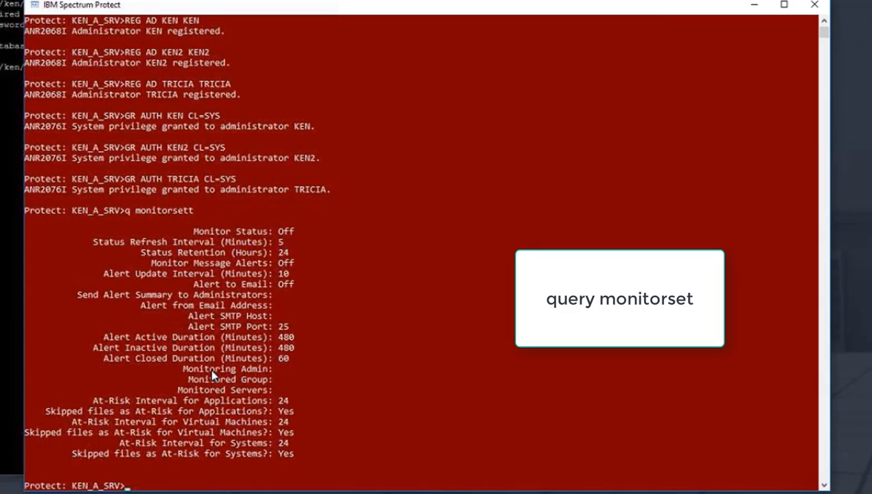
left_click_drag(182, 369, 327, 382)
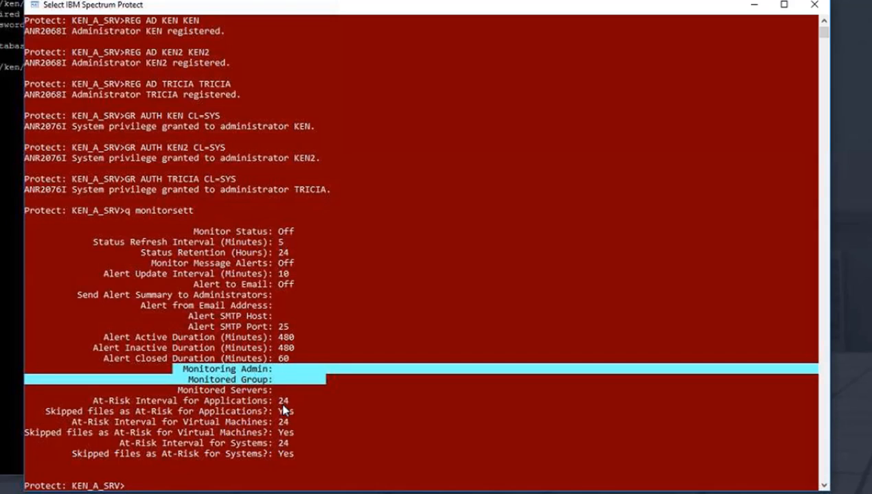
left_click_drag(179, 390, 340, 390)
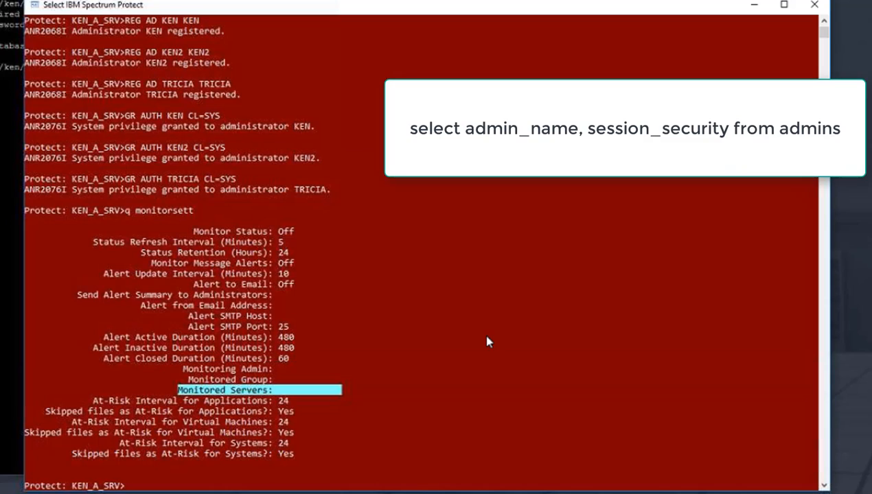
right_click(505, 310)
Run select admin_name,session_security from admins to list each administrator's session security.
type("q")
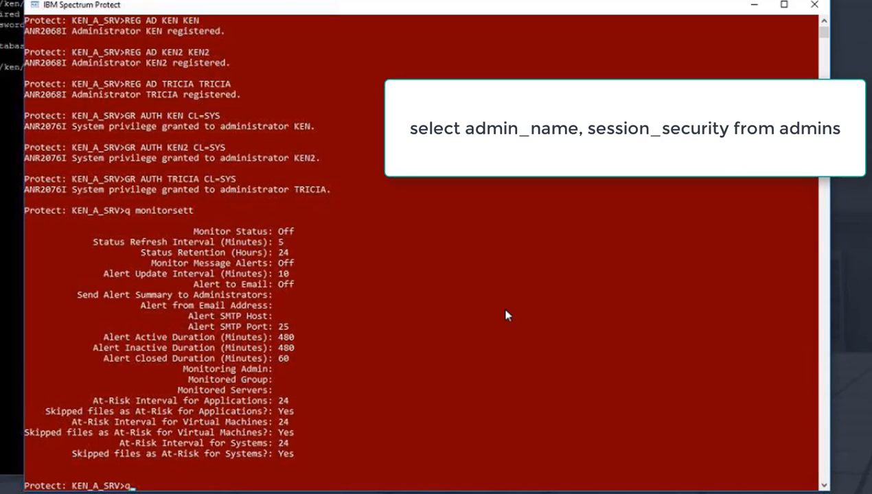
key("BackSpace")
type("select *")
key("BackSpace")
key("BackSpace")
type("admin_name")
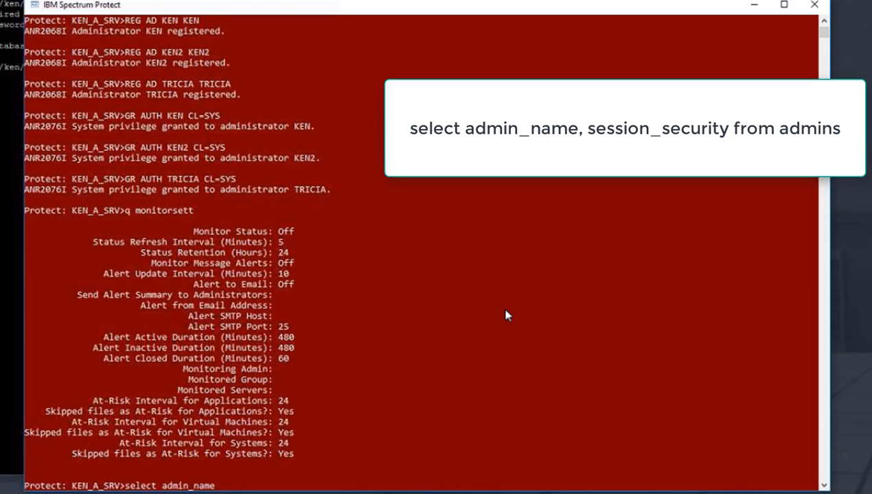
type(",session_security")
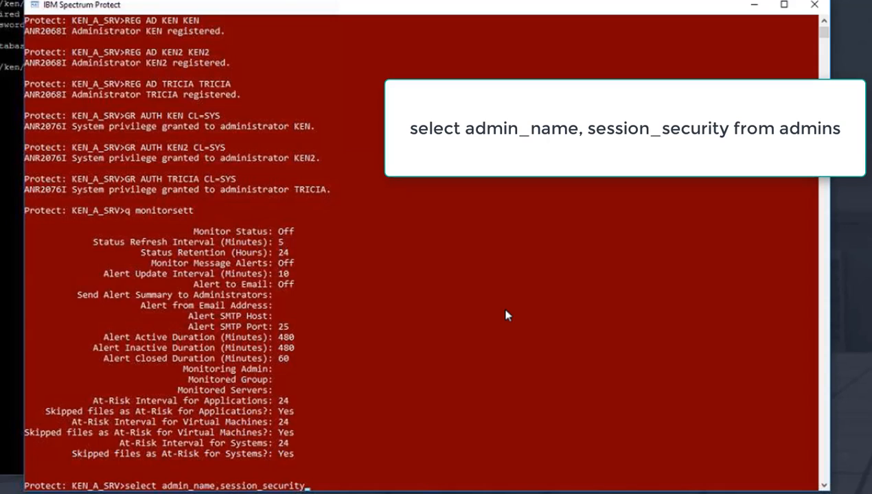
type(" from admin")
type("s")
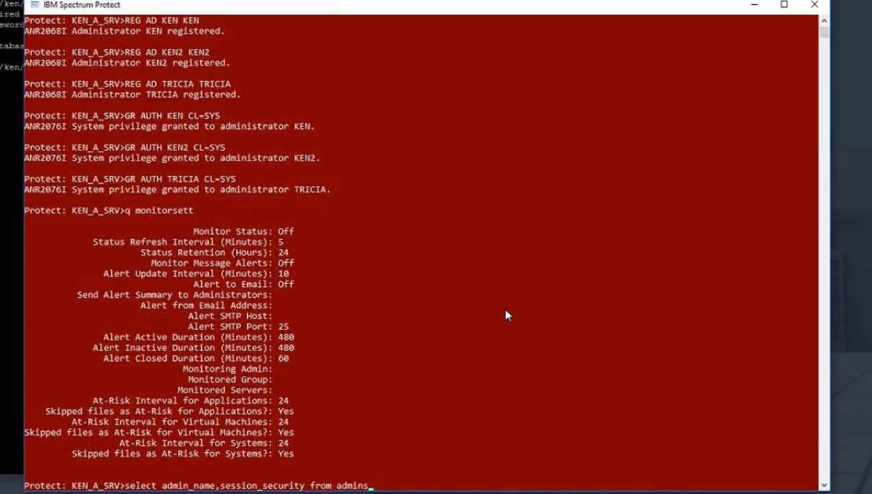
key("Return")
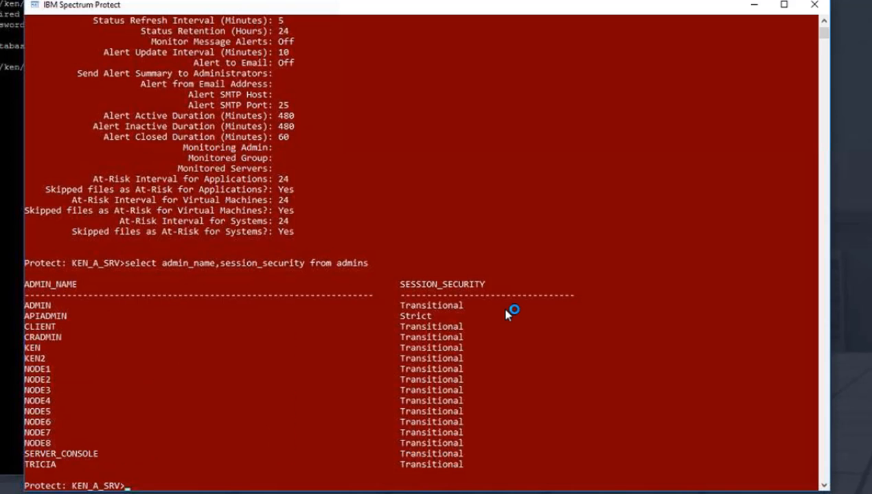
Display detailed settings for administrator KEN with q ad ken f=d, checking its session security.
type("q")
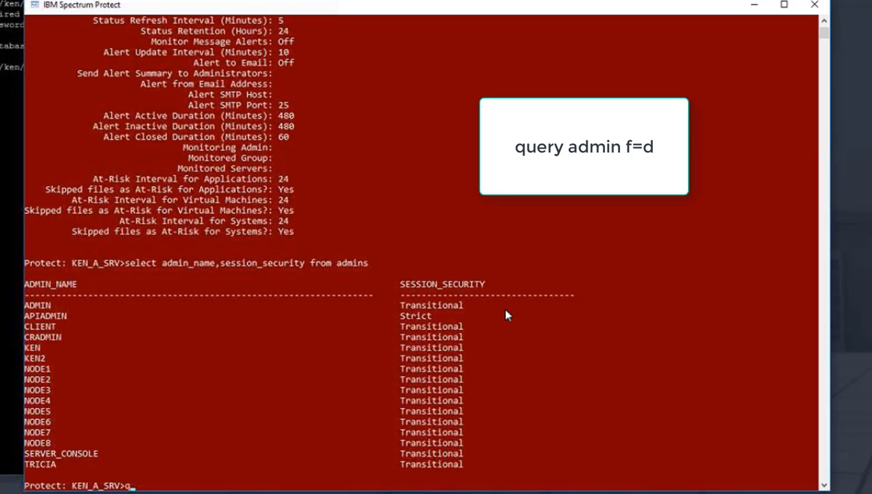
type(" ad ken f")
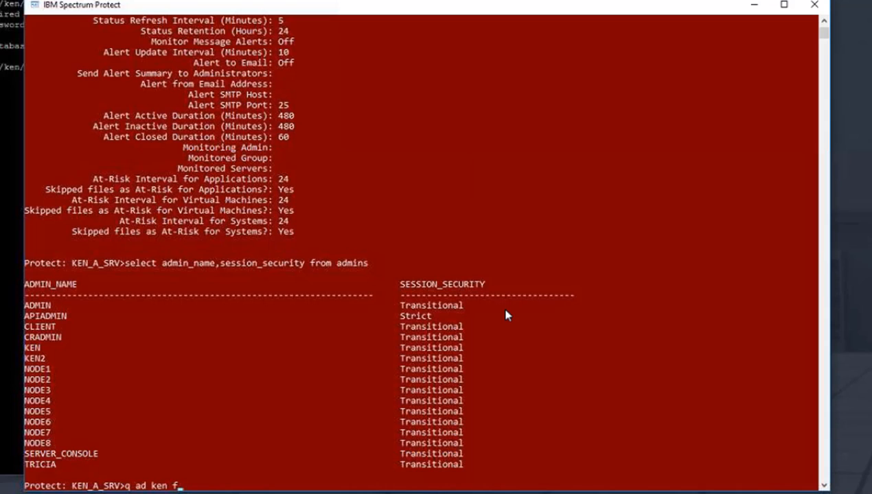
type("=d")
key("Return")
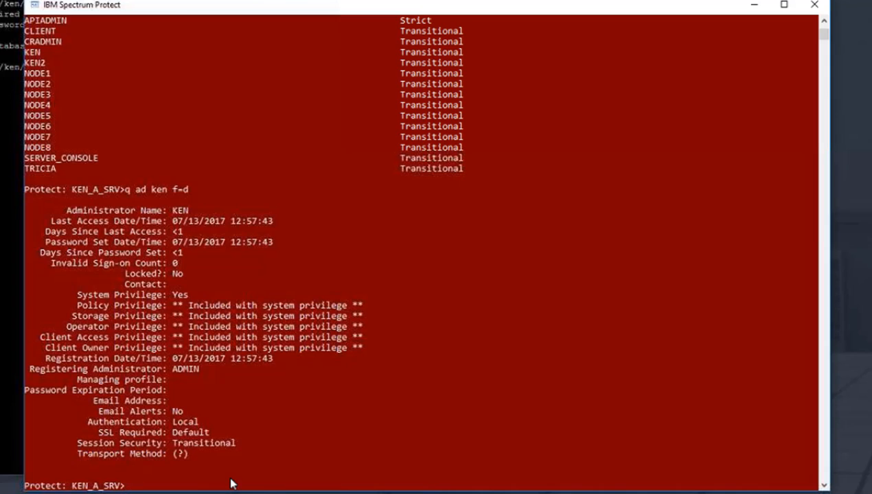
left_click_drag(81, 444, 236, 455)
key("shift+Up")
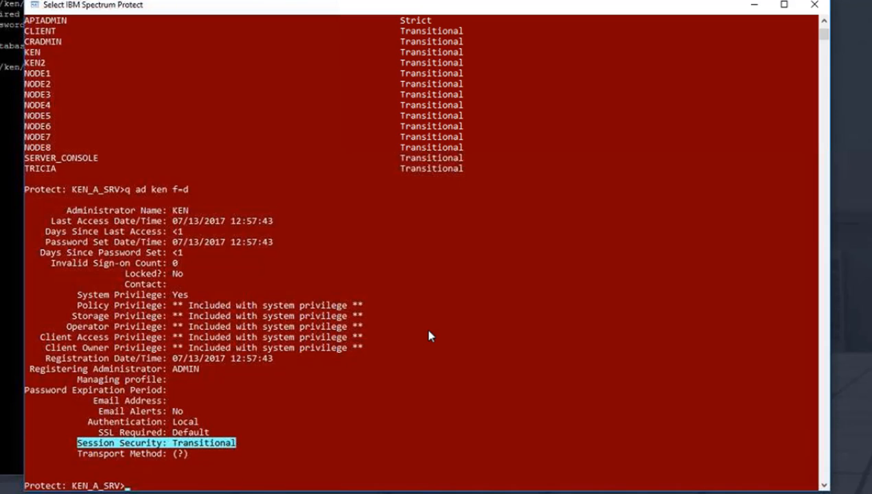
Review the session security values in the administrators list and in KEN's details.
scroll(42, 144, "up", 5)
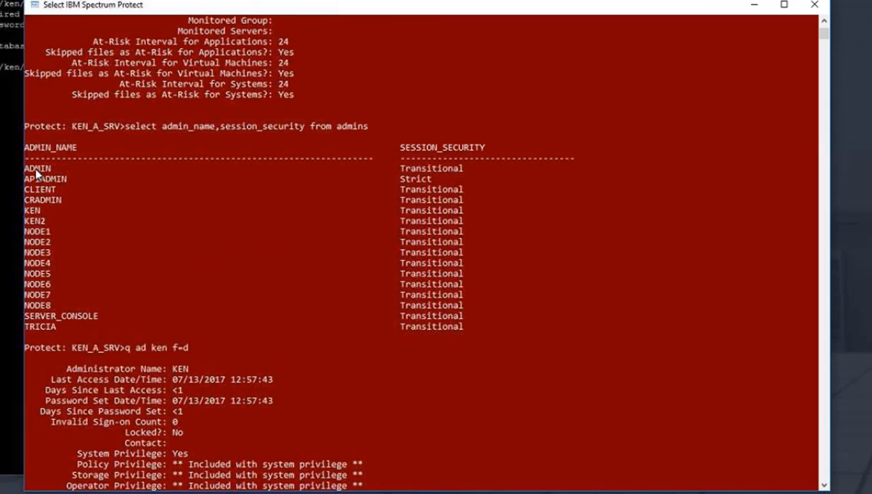
double_click(36, 171)
left_click_drag(461, 328, 401, 148)
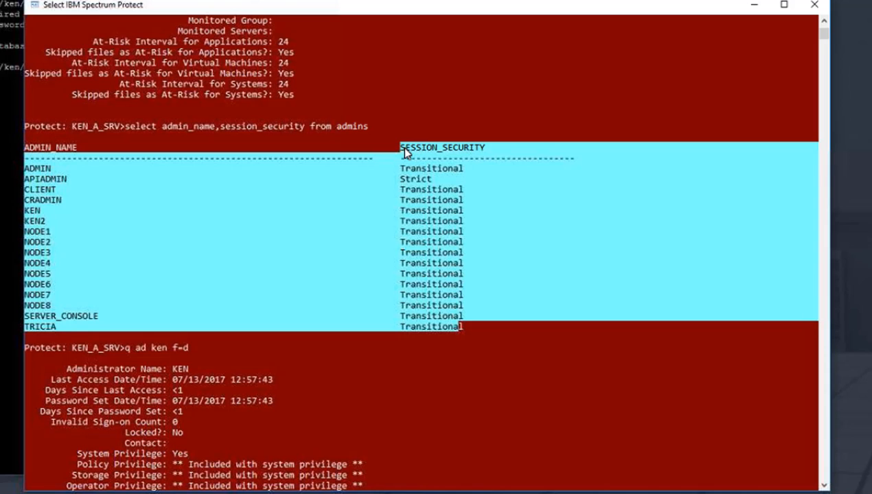
right_click(401, 147)
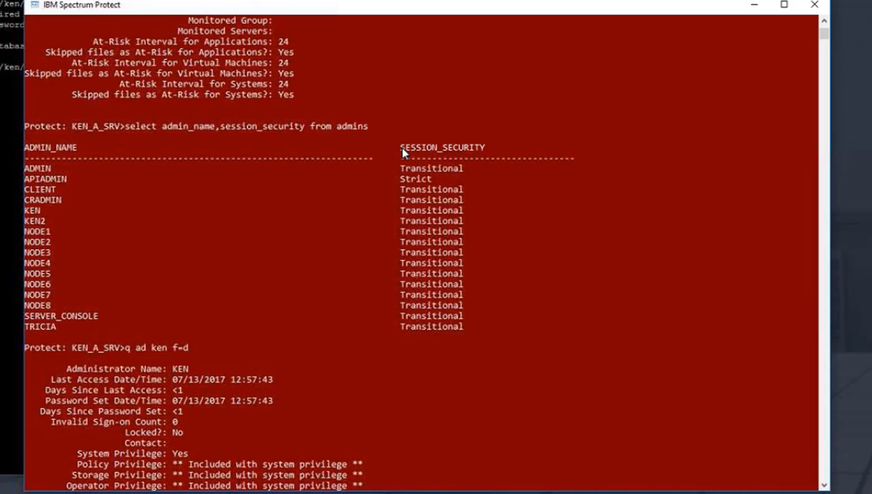
scroll(393, 177, "down", 5)
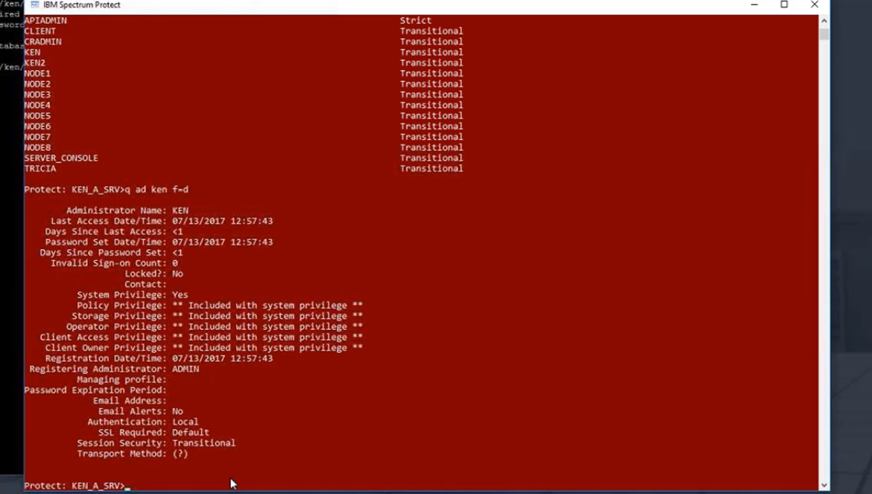
left_click_drag(77, 443, 235, 444)
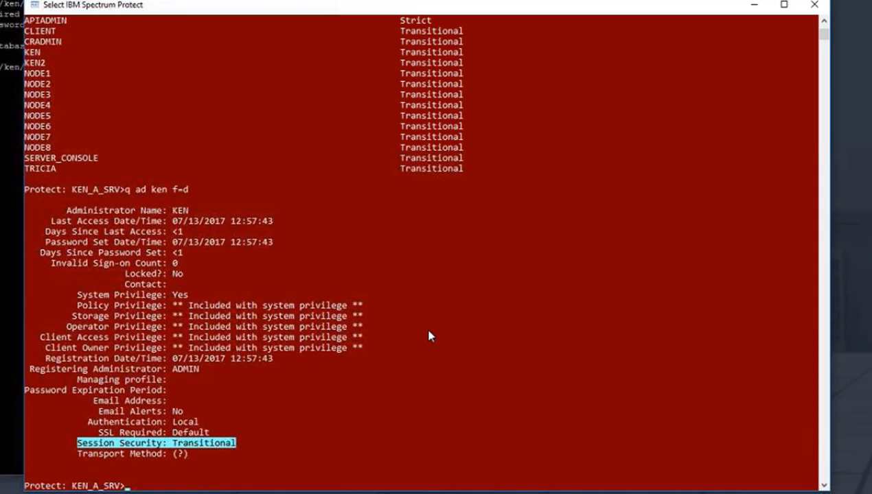
scroll(31, 139, "up", 5)
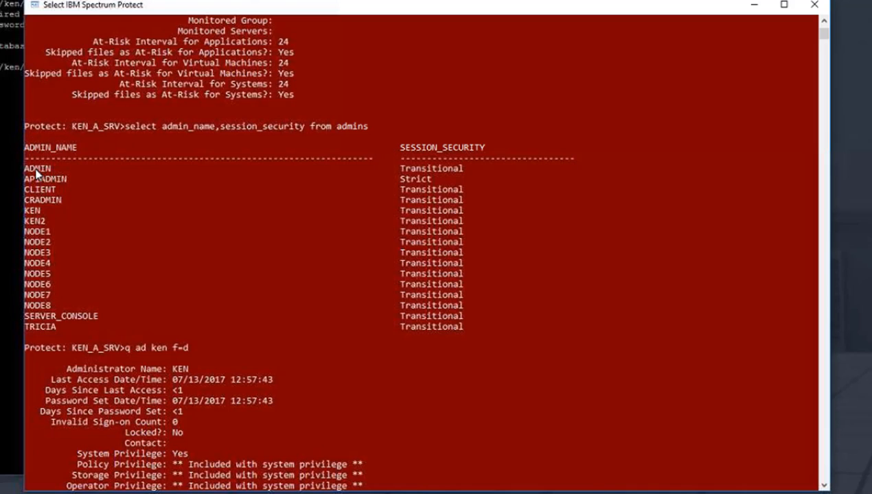
Highlight administrator rows and their session security values in the admins list.
left_click_drag(26, 168, 55, 170)
left_click_drag(462, 329, 424, 167)
right_click(404, 152)
right_click(403, 149)
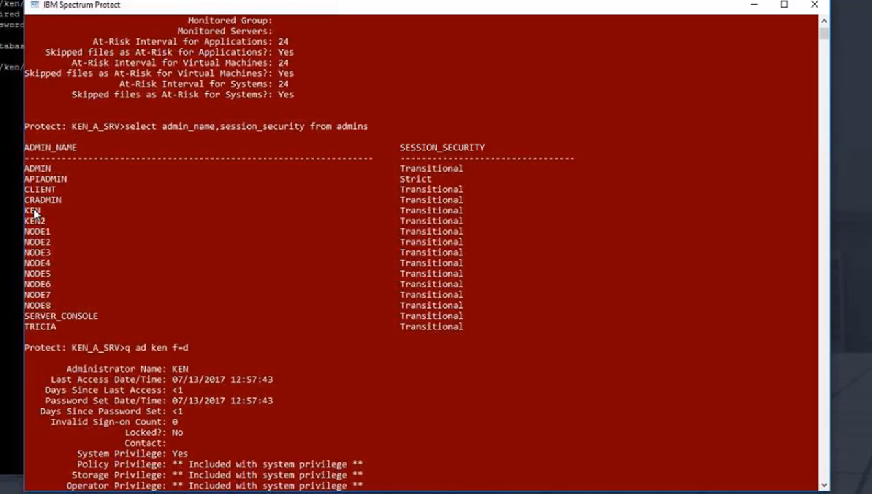
left_click_drag(26, 211, 489, 221)
left_click_drag(31, 328, 464, 327)
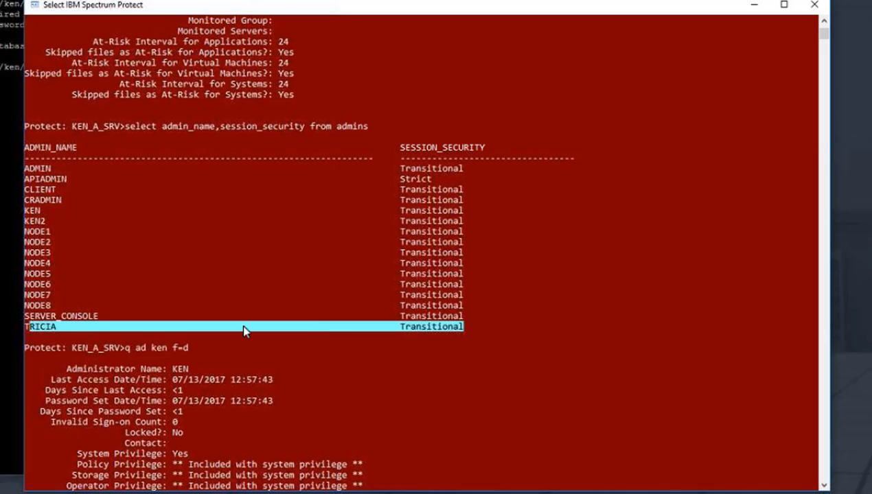
key("Escape")
scroll(464, 328, "down", 5)
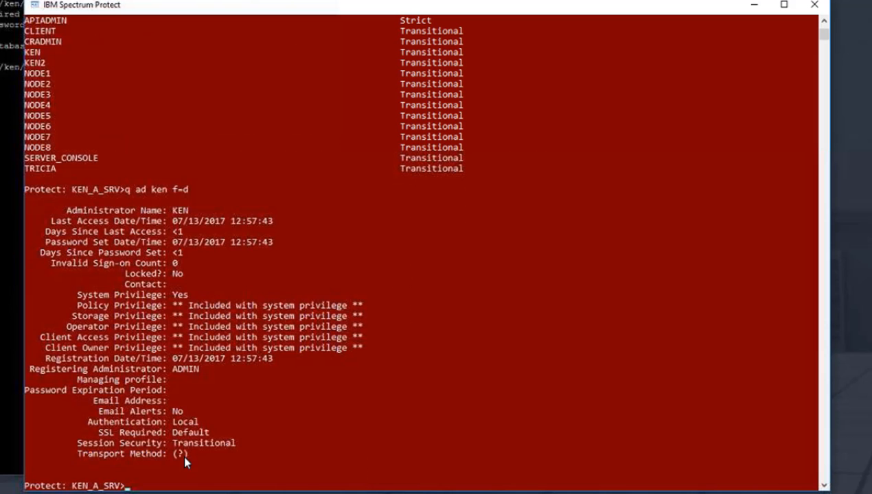
Examine the Transport Method and Session Security fields in KEN's detailed administrator settings.
left_click_drag(185, 455, 173, 455)
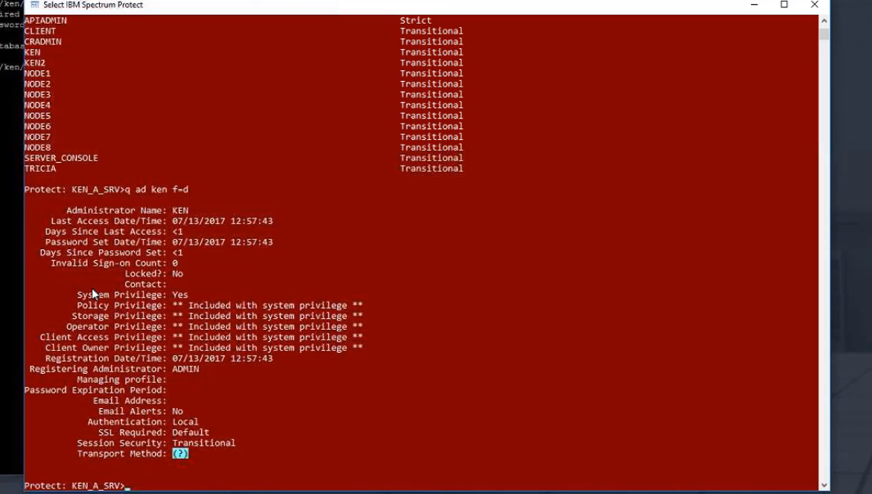
key("Escape")
left_click_drag(81, 454, 189, 458)
left_click(200, 444)
double_click(221, 446)
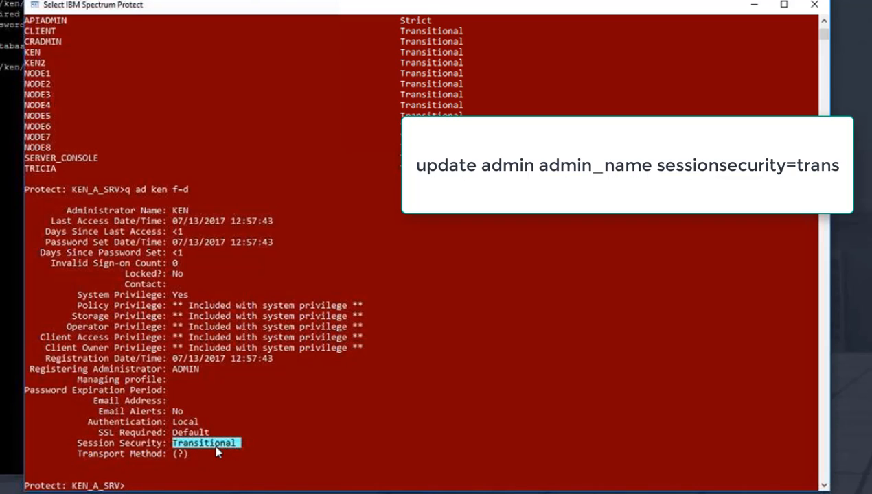
Set administrator TRICIA's session security to transitional with upd ad tricia sessionsecurity=trans.
type("upd ad tricia sessions")
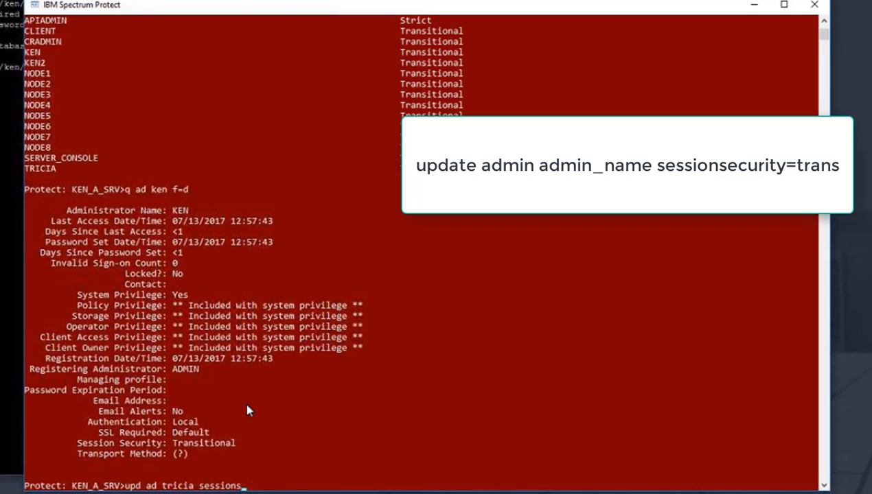
type("ecurity=trans")
key("Return")
Redisplay KEN's detailed settings with q ad ken f=d and review the session security fields.
type("q ad ken f=d")
key("Return")
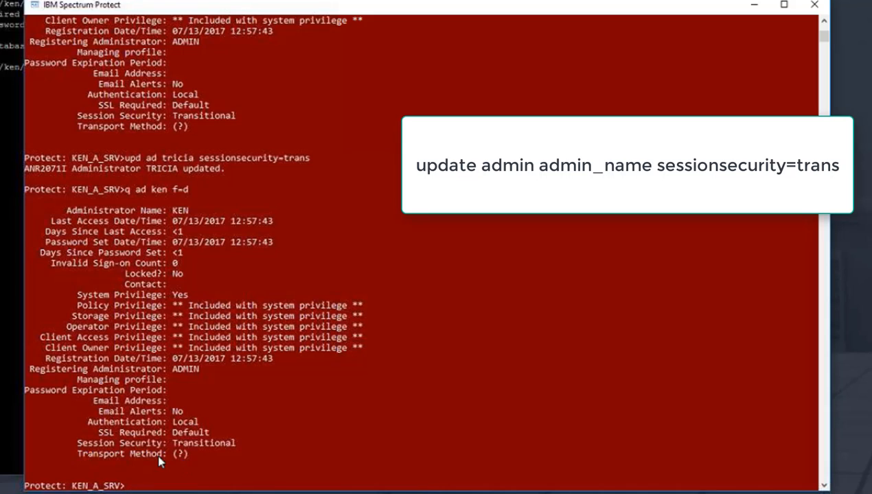
left_click_drag(192, 454, 84, 458)
right_click(480, 405)
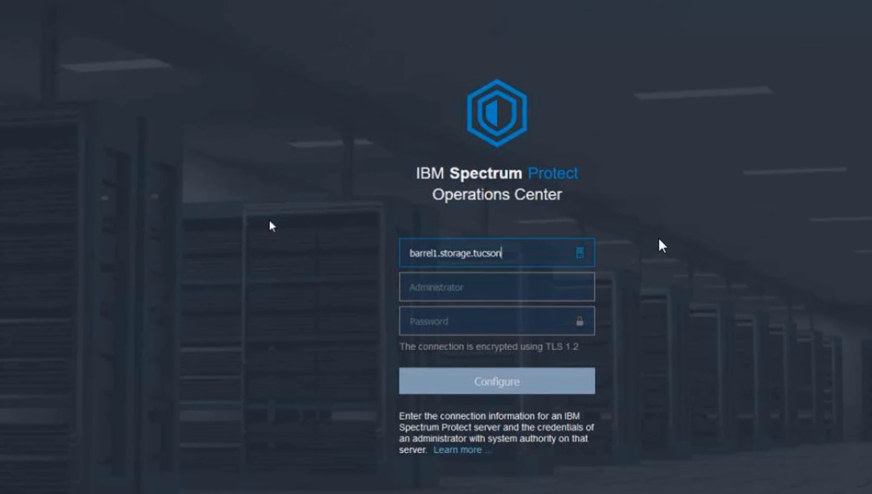
Enter barrel1.storage.tucson.ibm.com:1663 as the hub server address on the Operations Center configuration page.
type(".ibm.com:1663")
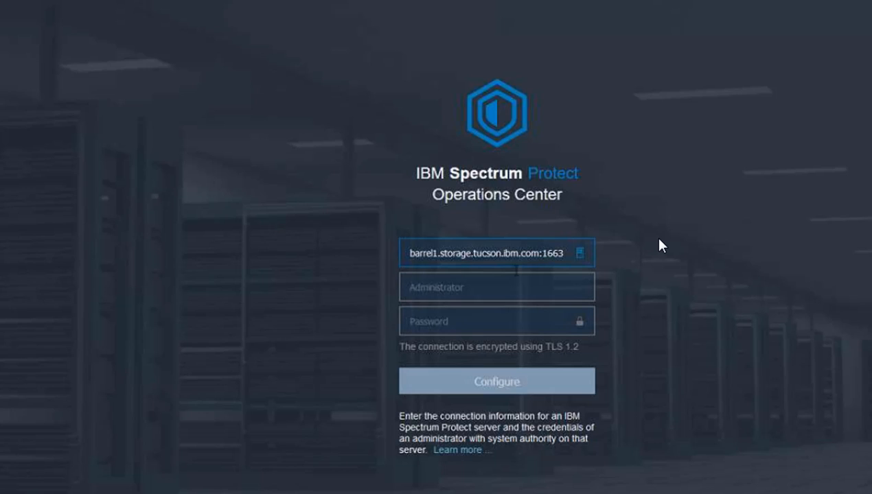
key("Left")
key("Left")
key("Left")
key("Left")
key("Left")
key("shift+Left")
key("shift+Left")
key("shift+Left")
key("shift+Left")
key("shift+Left")
key("shift+Left")
key("shift+Left")
key("shift+Left")
key("shift+Left")
key("shift+Left")
key("shift+Left")
key("shift+Left")
key("shift+Left")
key("shift+Left")
key("shift+Left")
key("shift+Left")
key("shift+Left")
key("shift+Left")
key("shift+Left")
key("shift+Left")
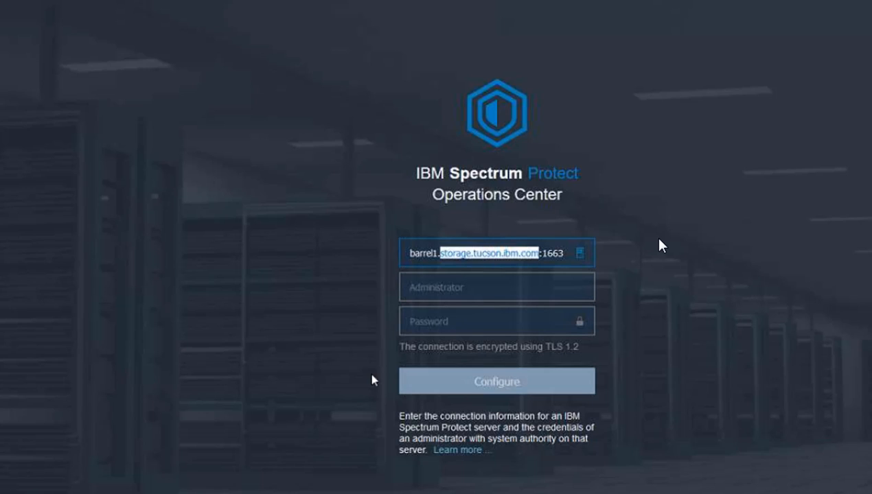
key("shift+Left")
key("shift+Left")
key("shift+Left")
key("shift+Left")
key("shift+Left")
key("shift+Left")
key("shift+Left")
key("shift+Left")
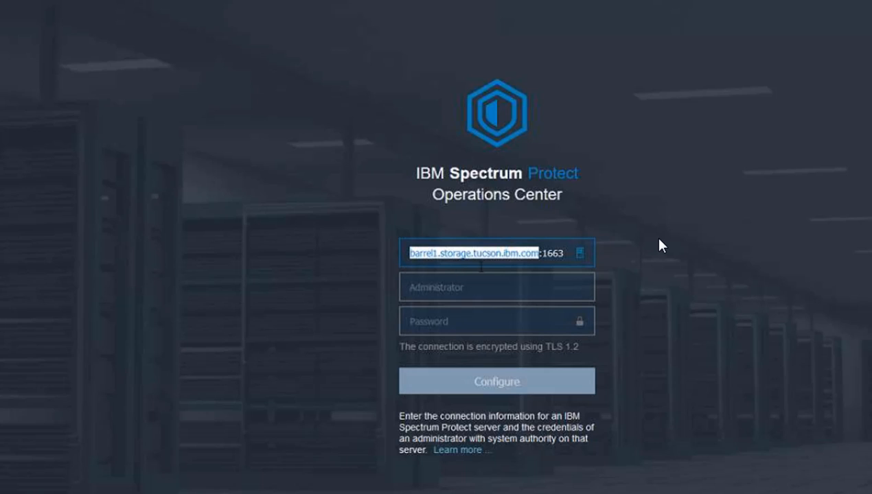
Enter administrator tricia and its password, then submit the Operations Center configuration.
left_click(550, 291)
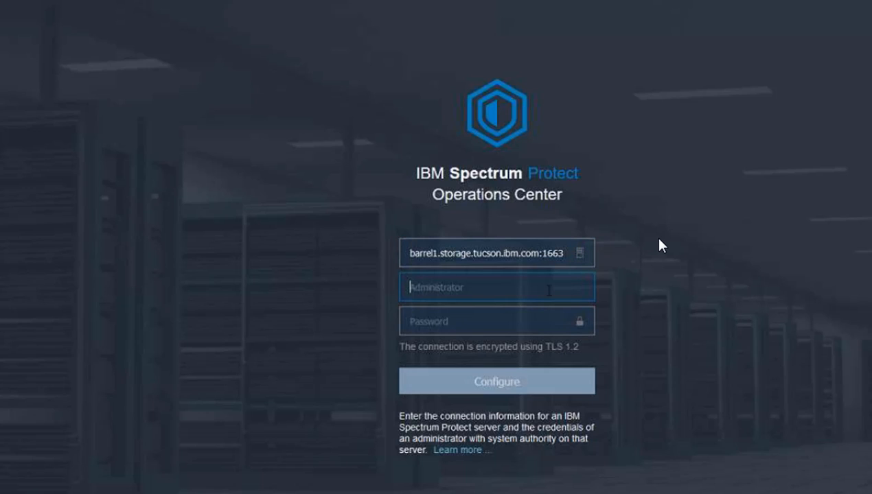
type("tricia")
key("Tab")
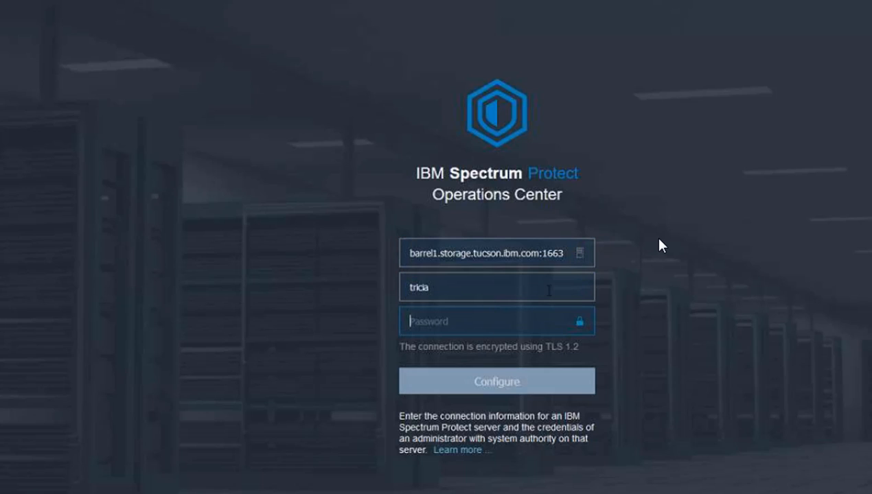
type("******")
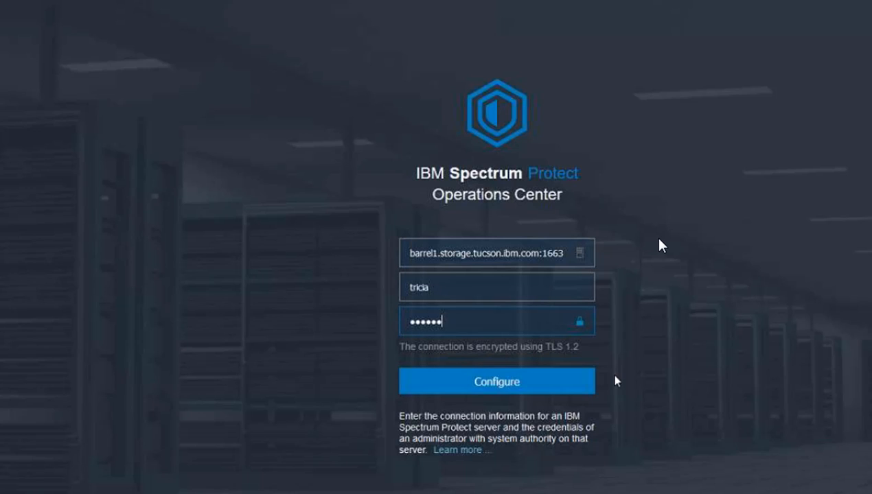
left_click_drag(585, 349, 399, 348)
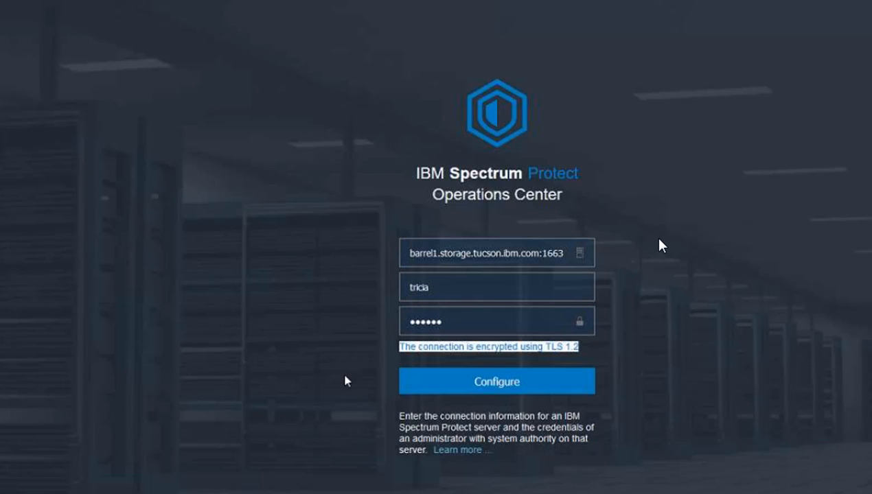
left_click(317, 377)
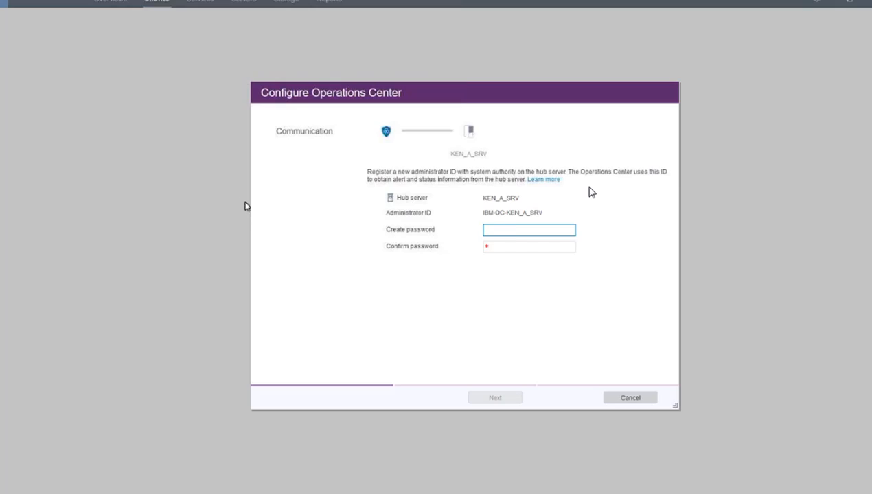
Create the password for the IBM-OC-KEN_A_SRV monitoring administrator and continue the wizard.
type("********")
key("Tab")
left_click(495, 397)
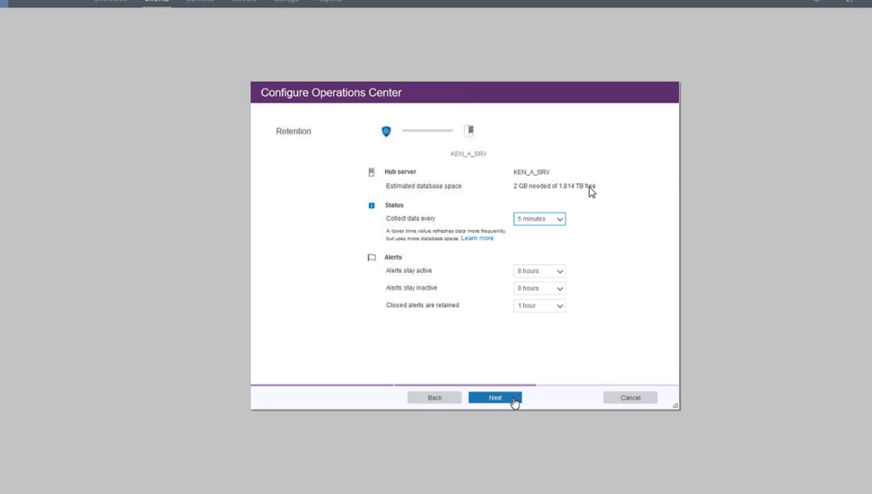
Accept the default status and alert retention settings, finish the configuration and close the wizard.
left_click(512, 401)
left_click(517, 403)
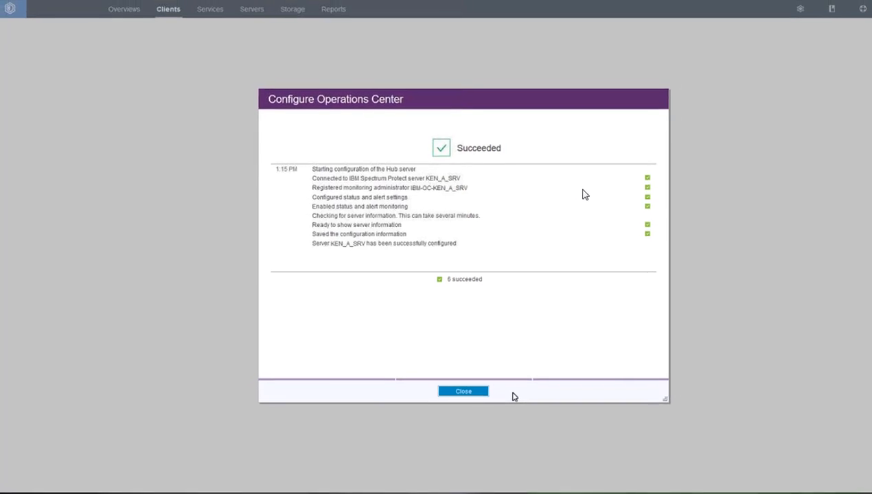
left_click(484, 398)
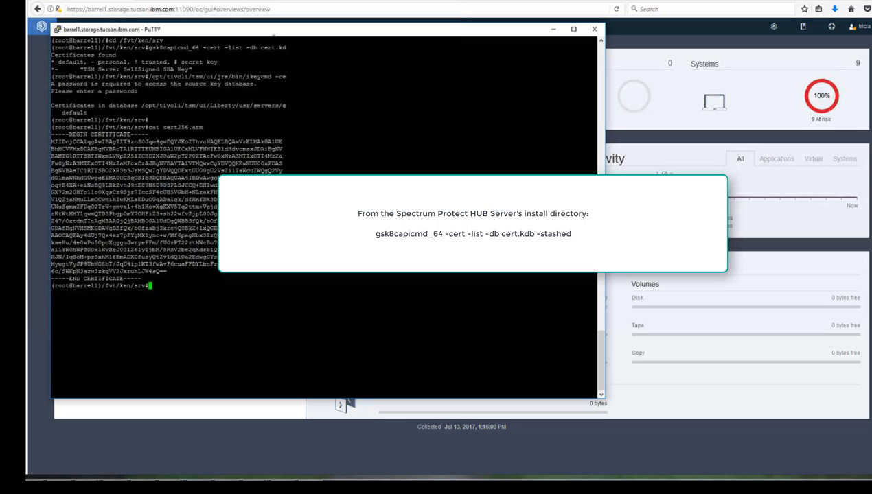
List the hub server's key database certificates with gsk8capicmd_64 -cert -list -db cert.kdb -stashed.
left_click_drag(276, 30, 426, 68)
right_click(444, 76)
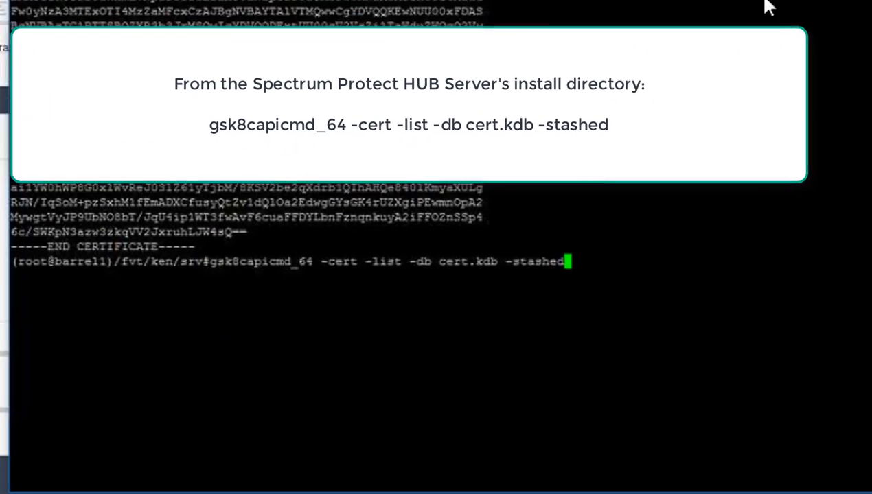
key("Return")
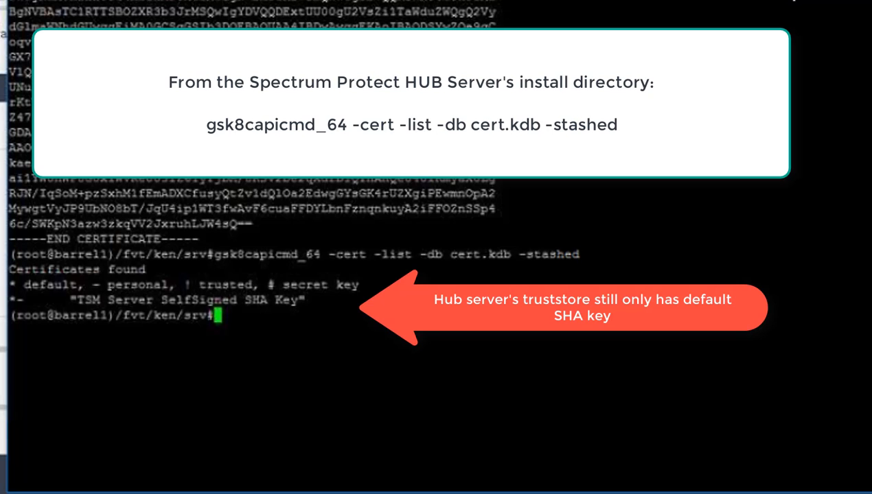
Rerun the ikeycmd listing of the Operations Center gui-truststore.jks and highlight the hub server's certificate entry.
key("Up")
key("Up")
key("Up")
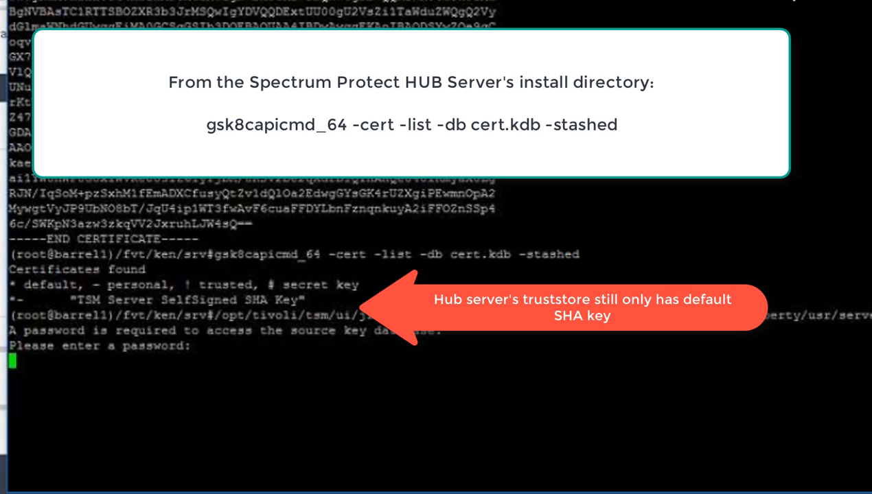
key("Return")
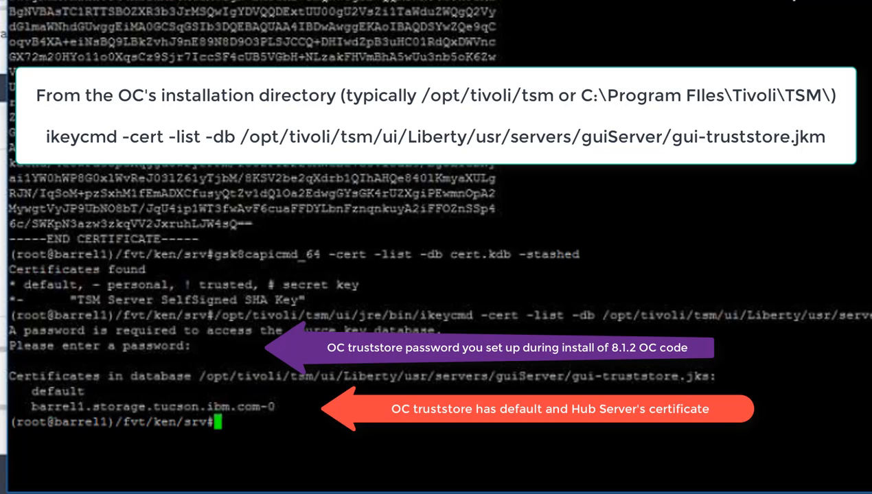
left_click_drag(31, 407, 275, 406)
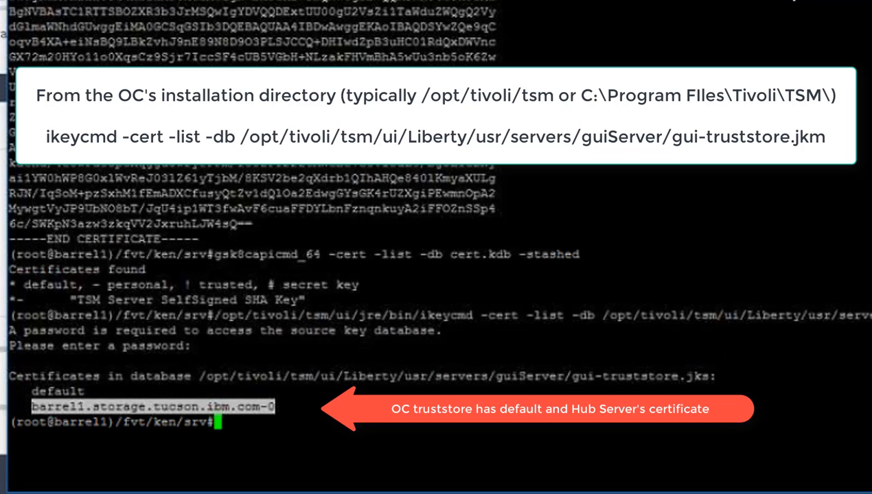
left_click(278, 407)
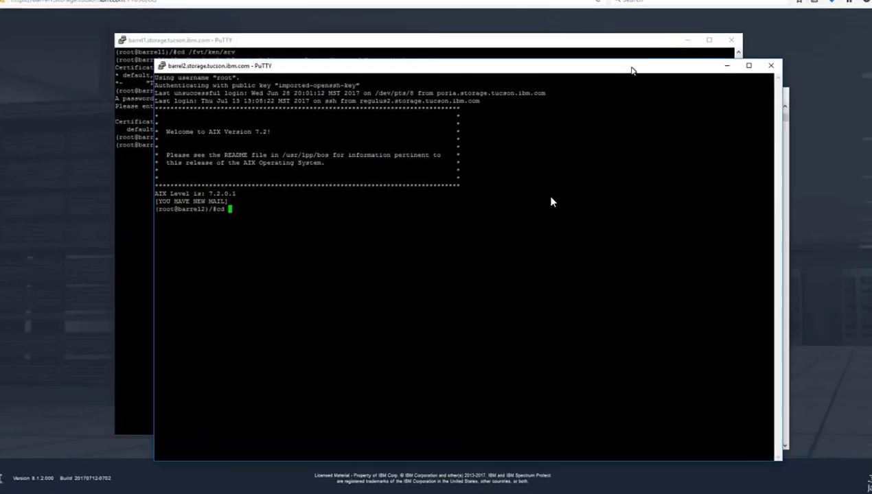
On spoke server barrel2, change to /fvt/ken/srv2 and list cert.kdb certificates with gsk8capicmd_64 -cert -list -db cert.kdb -stashed.
type("cd /fvt/k")
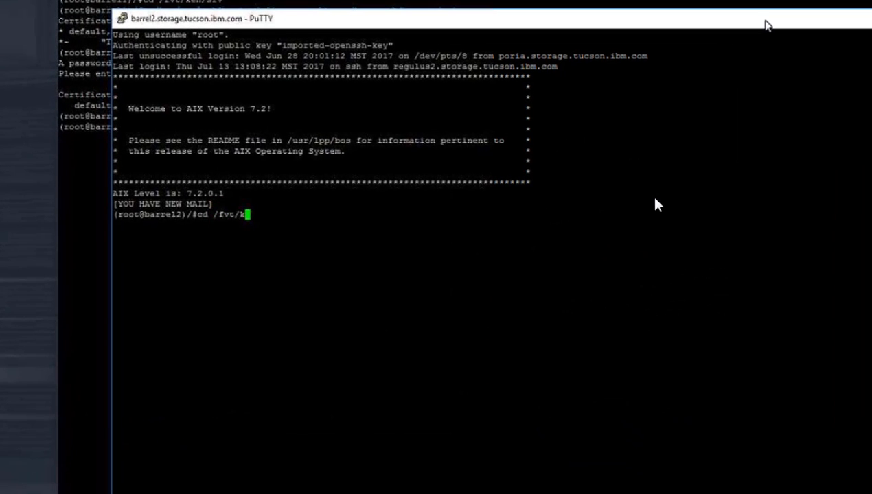
type("en/srv2")
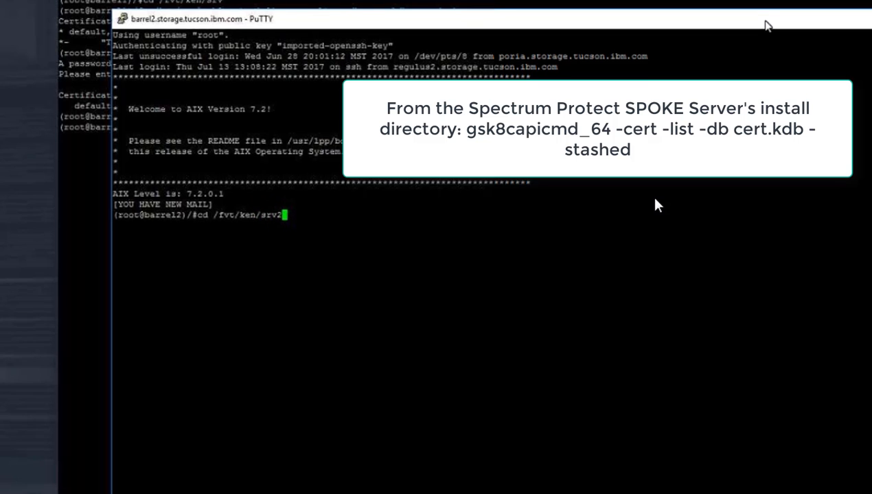
key("Return")
right_click(651, 219)
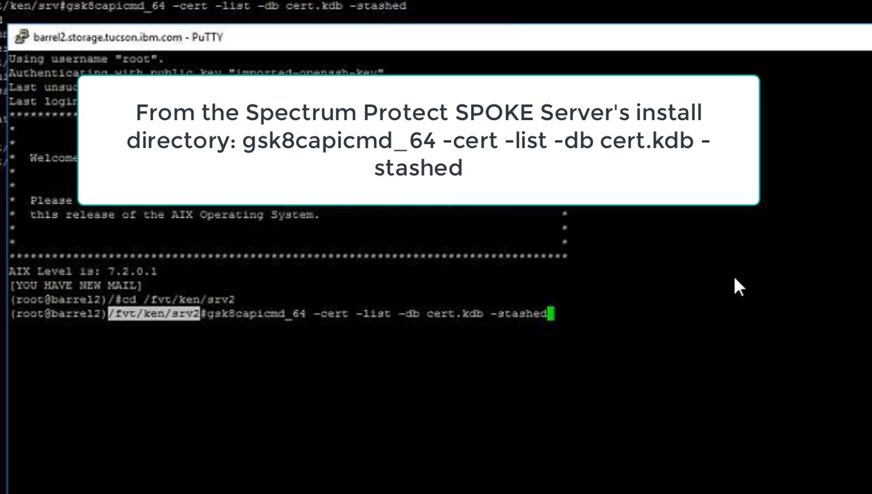
key("Return")
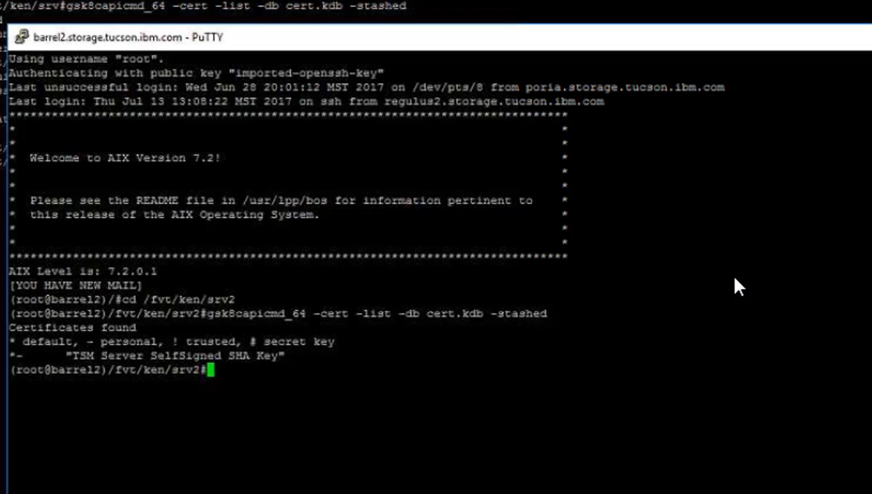
Display the spoke server's certificate file with cat cert256.arm.
type("cat ")
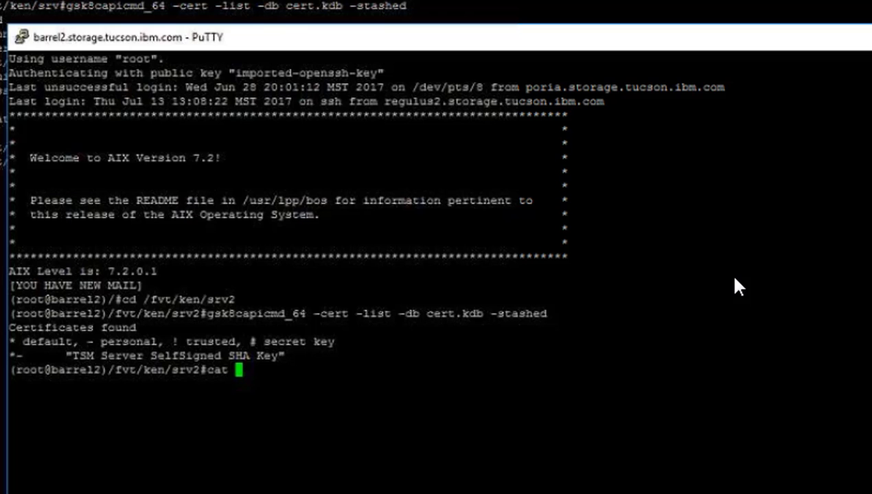
type("cert26")
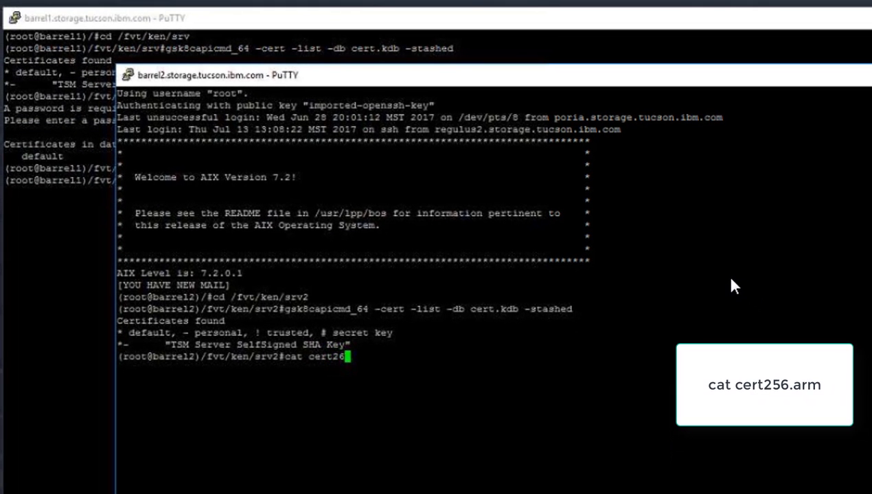
key("BackSpace")
key("Tab")
key("Return")
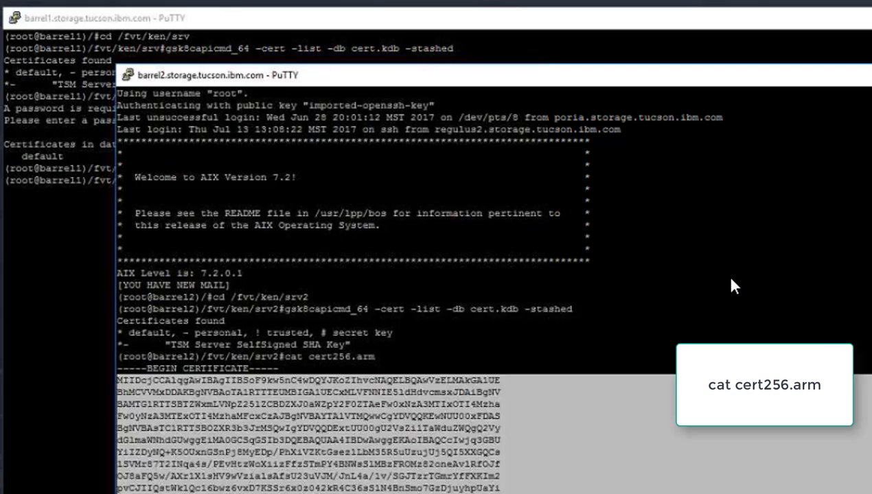
On hub server barrel1, display its certificate file with cat cert256.arm.
key("alt+Tab")
type("cat ")
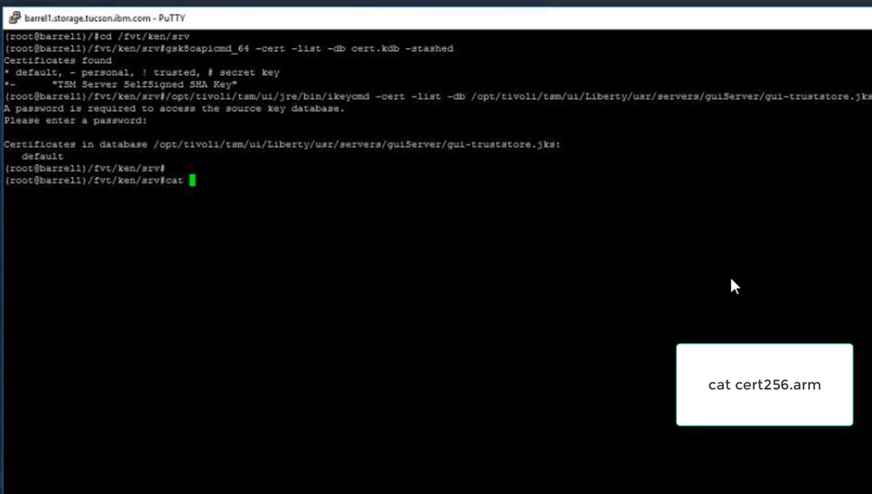
type("cert256.")
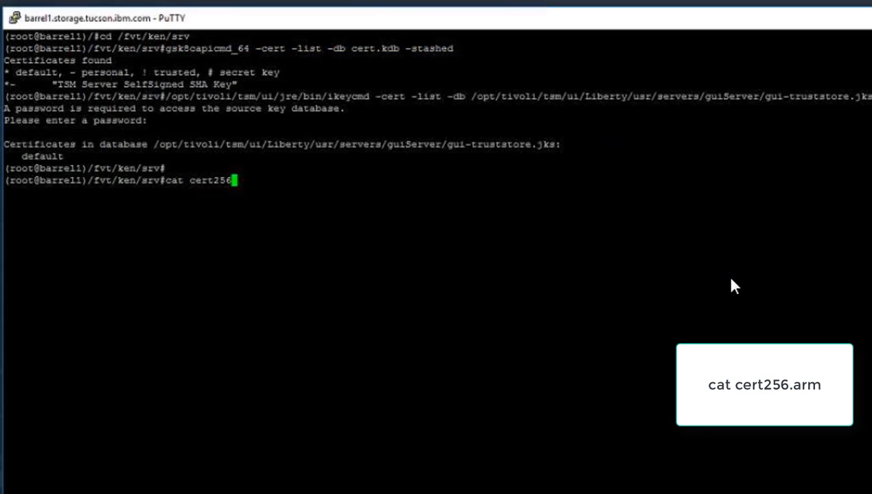
type("arm")
key("Return")
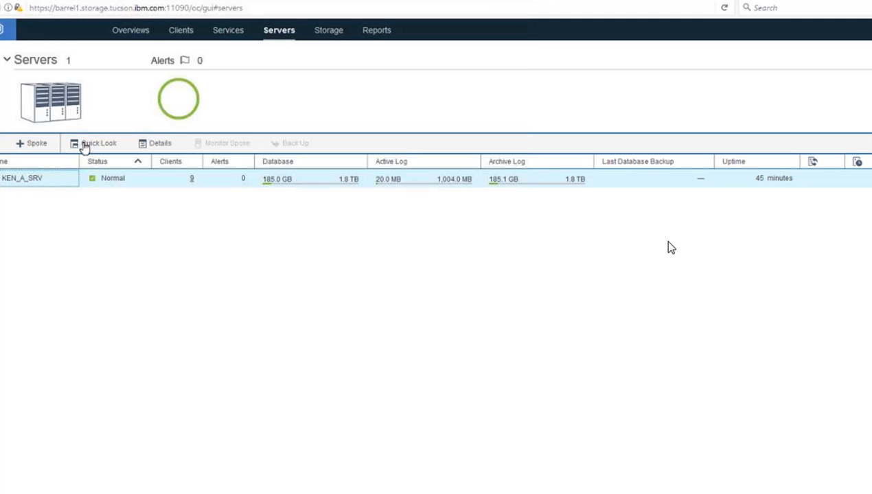
Start connecting a spoke server with address barrel2.storage.tucson.ibm.com and port 1702.
left_click(61, 144)
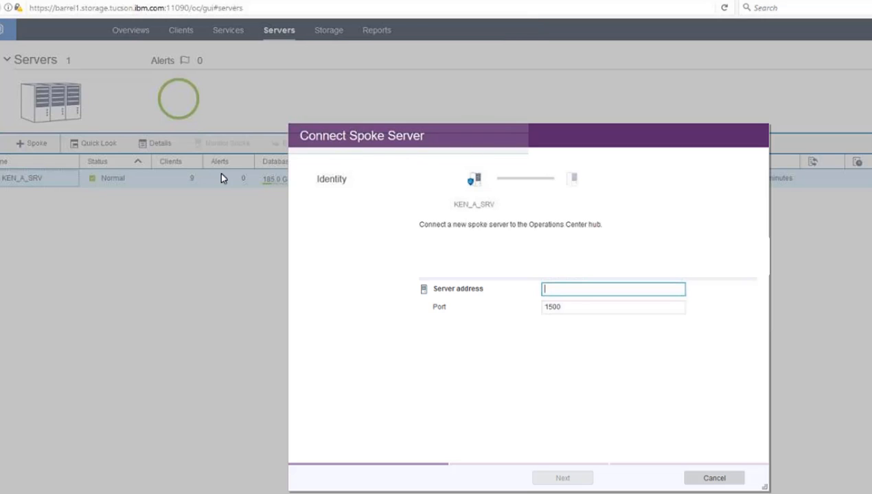
type("ba")
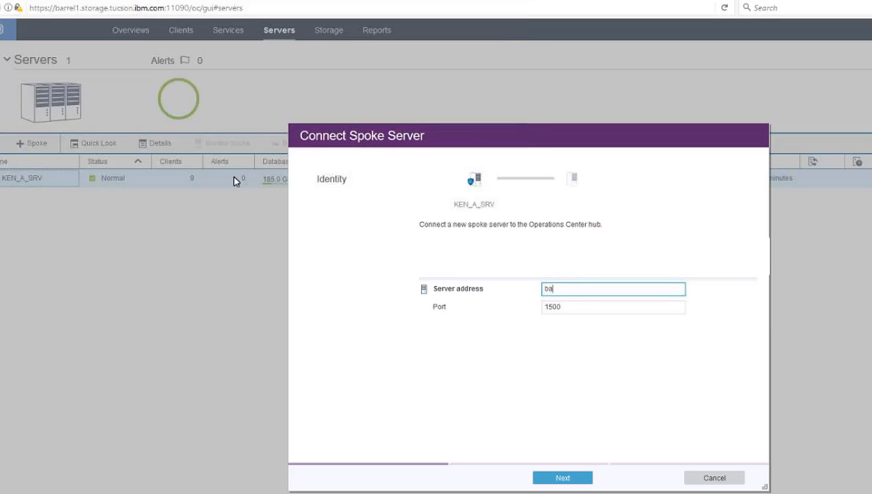
type("rrel2")
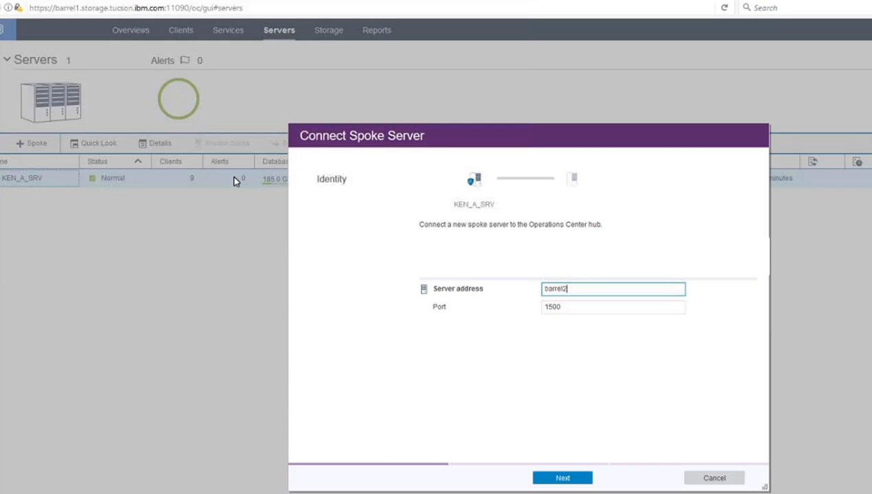
type(".storage.tucson.ibm")
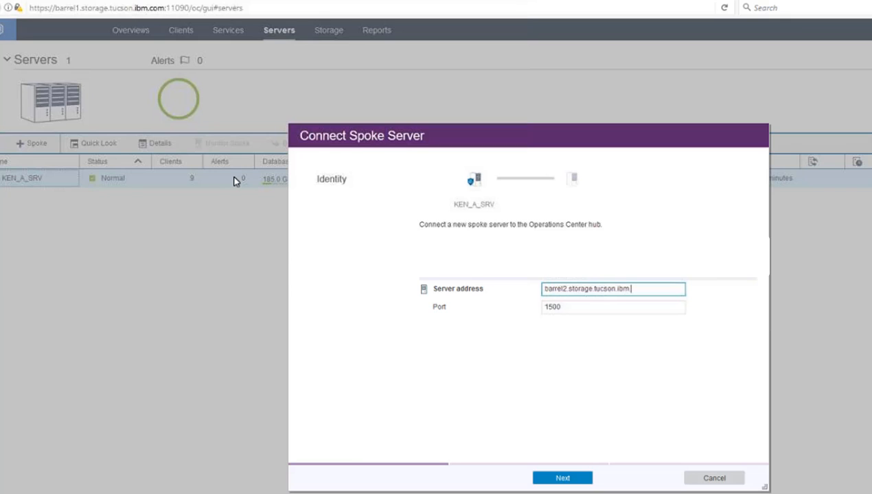
type(".com")
key("Tab")
type("17")
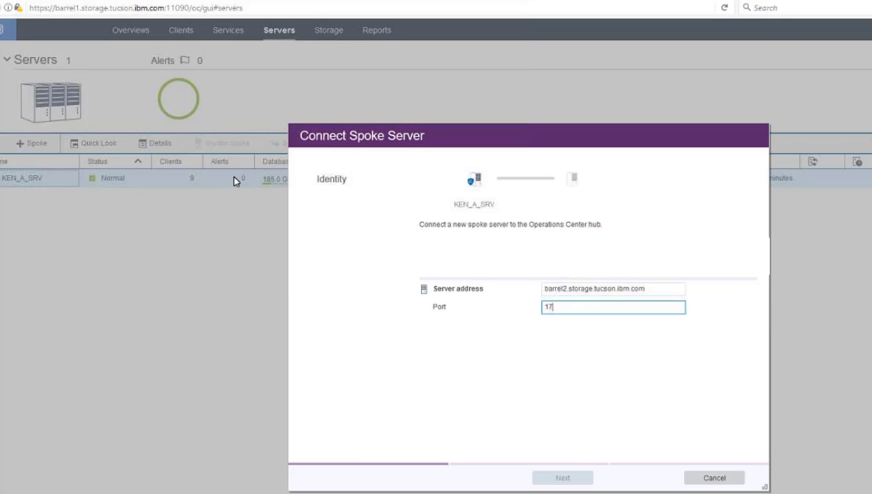
type("02")
left_click(563, 478)
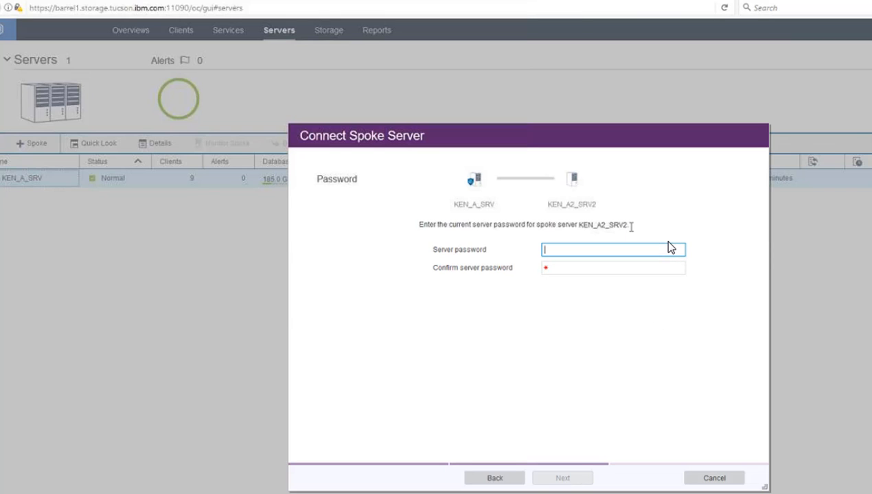
Enter and confirm the spoke server's password, connect the spoke KEN_A2_SRV2 to the hub, and close the confirmation.
left_click_drag(631, 226, 580, 225)
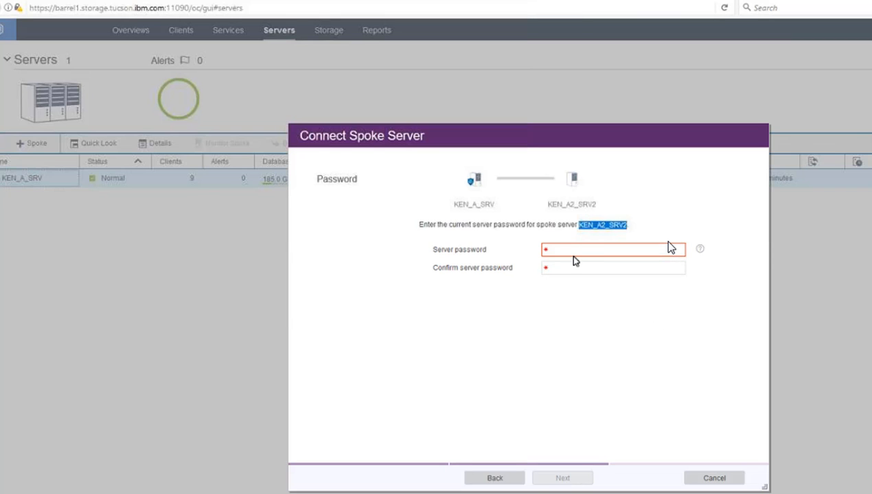
left_click(574, 257)
type("•••••••")
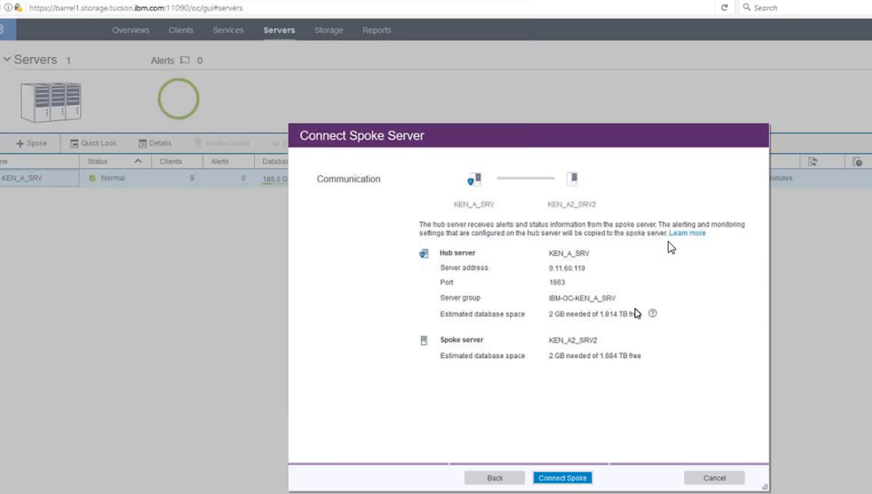
mouse_move(626, 304)
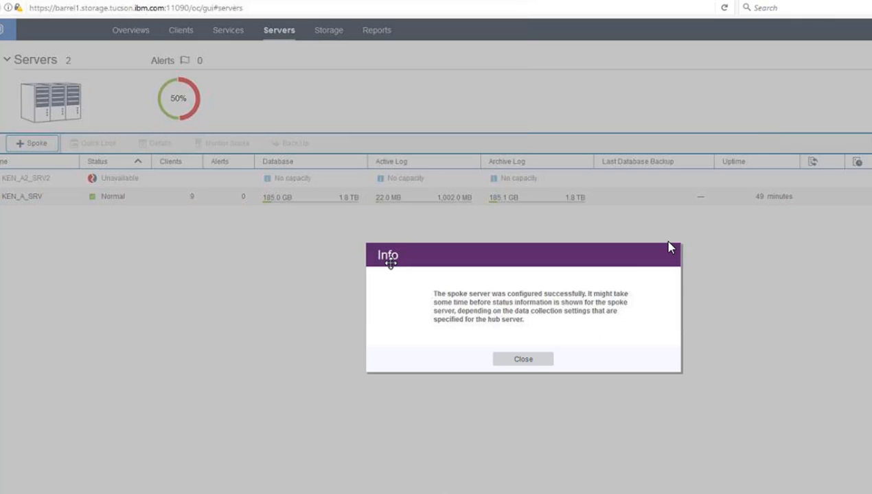
left_click(518, 358)
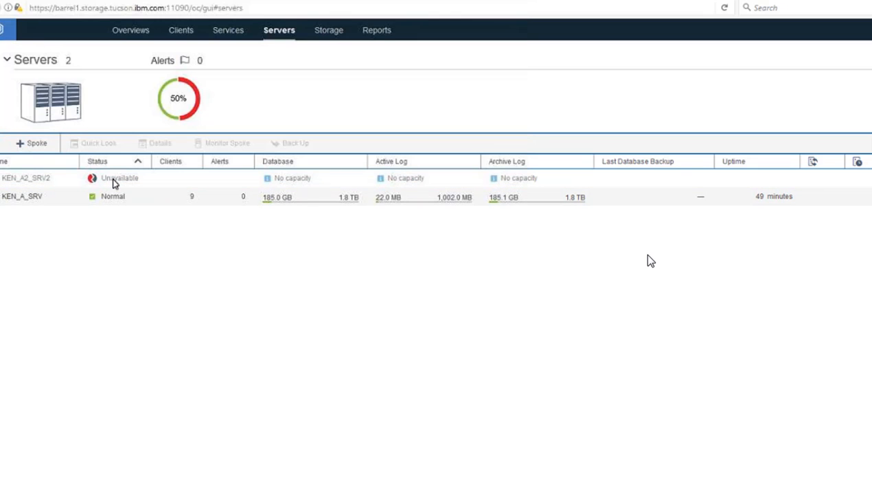
On barrel1, rerun gsk8capicmd_64 -cert -list -db cert.kdb -stashed to list the hub's certificates.
key("alt+Tab")
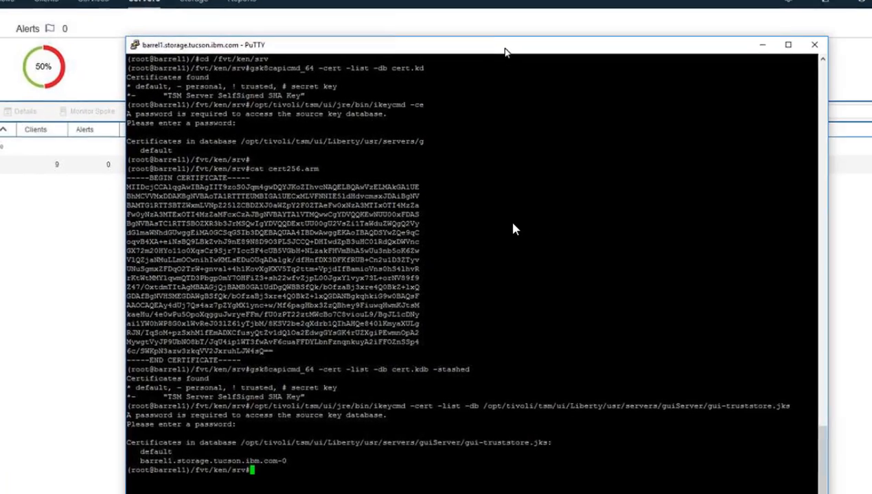
key("Up")
key("Up")
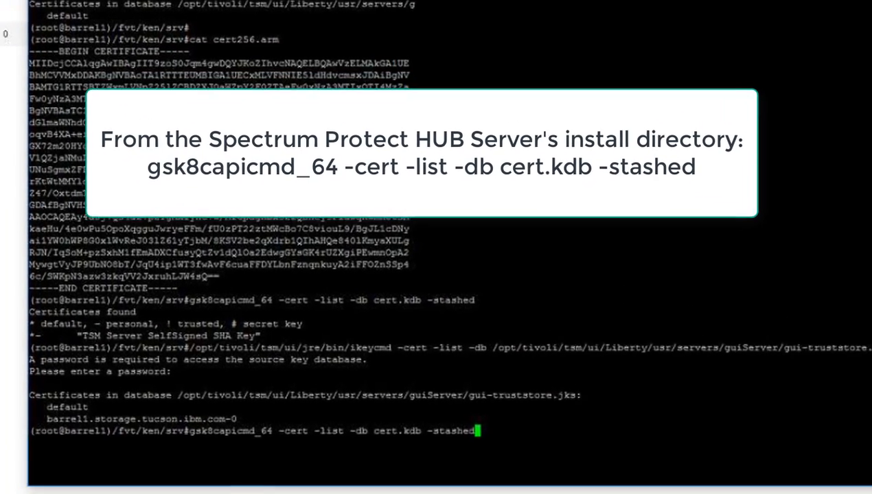
key("Return")
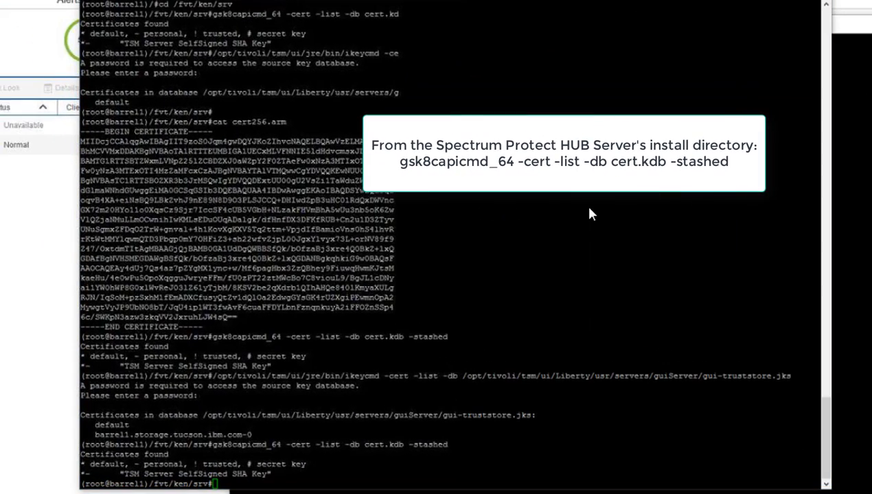
Rerun the ikeycmd listing of gui-truststore.jks and answer the truststore password prompt.
key("Up")
key("Up")
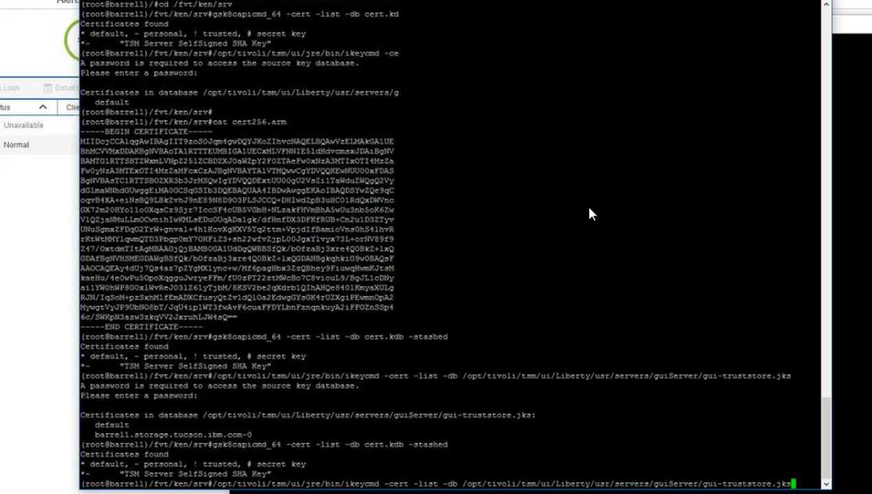
key("Return")
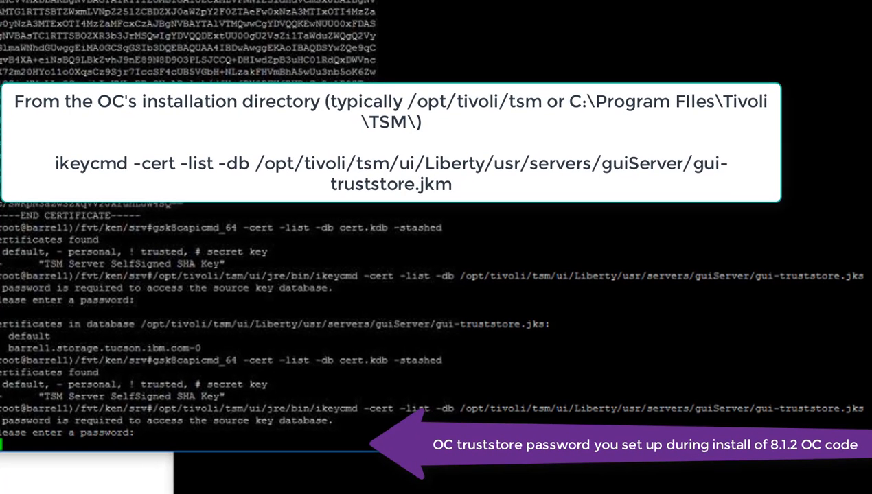
key("Return")
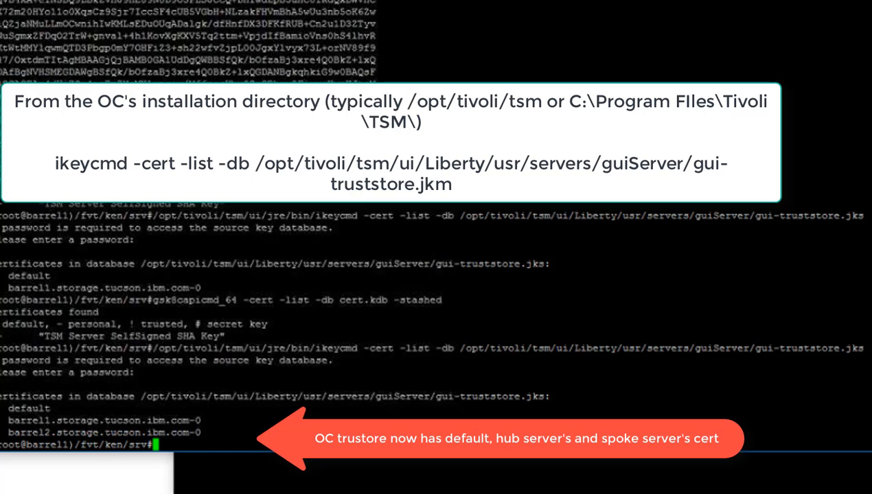
On spoke server barrel2, rerun gsk8capicmd_64 -cert -list -db cert.kdb -stashed.
double_click(147, 432)
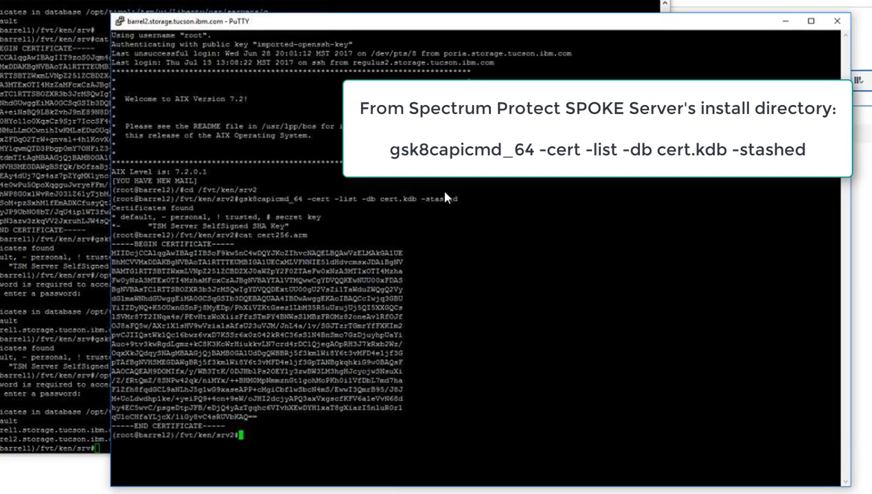
key("Up")
key("Up")
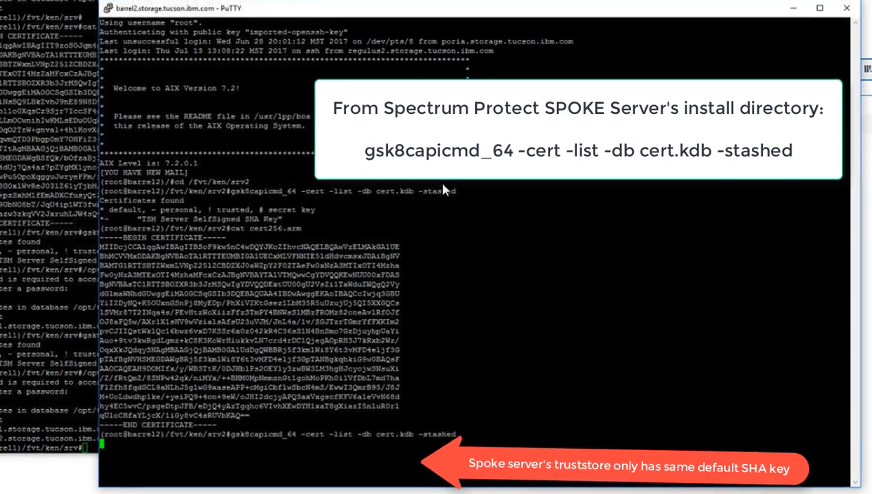
key("Return")
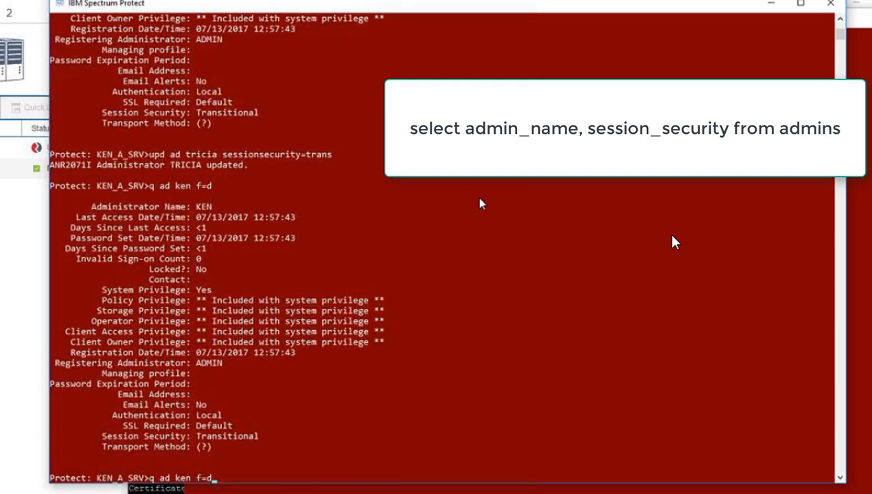
In the hub's administrative command line, run select admin_name,session_security from admins and highlight TRICIA's row.
key("Up")
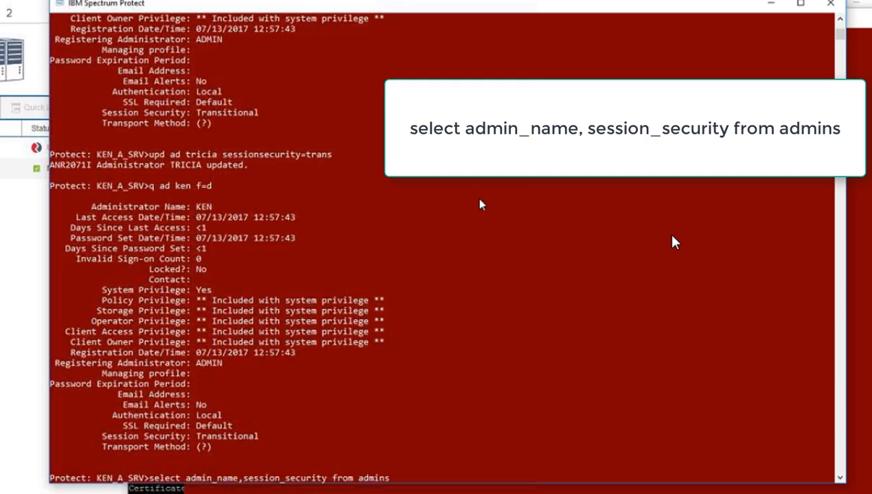
key("Return")
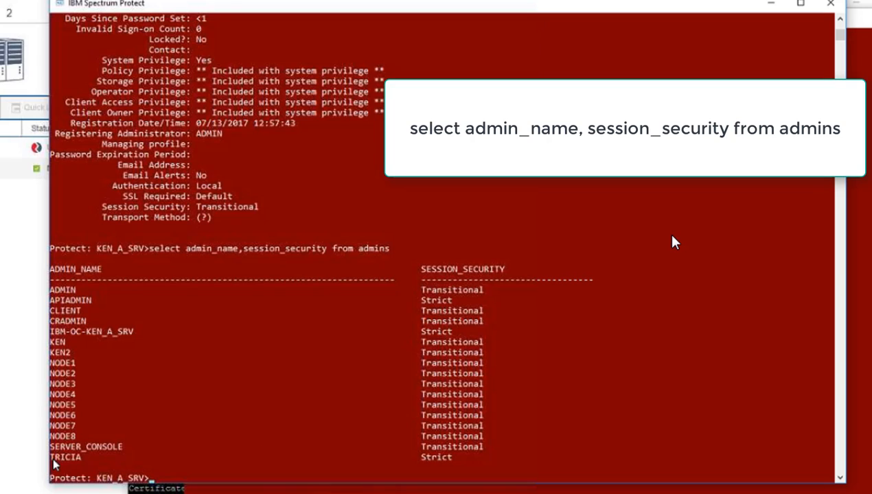
left_click_drag(53, 457, 447, 460)
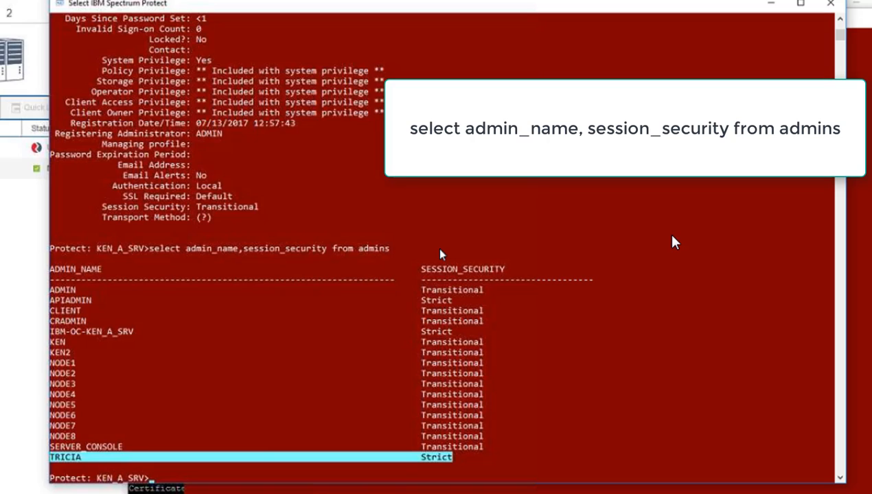
Query administrator TRICIA in detail with q ad tricia f=d and highlight the transport method line.
key("Up")
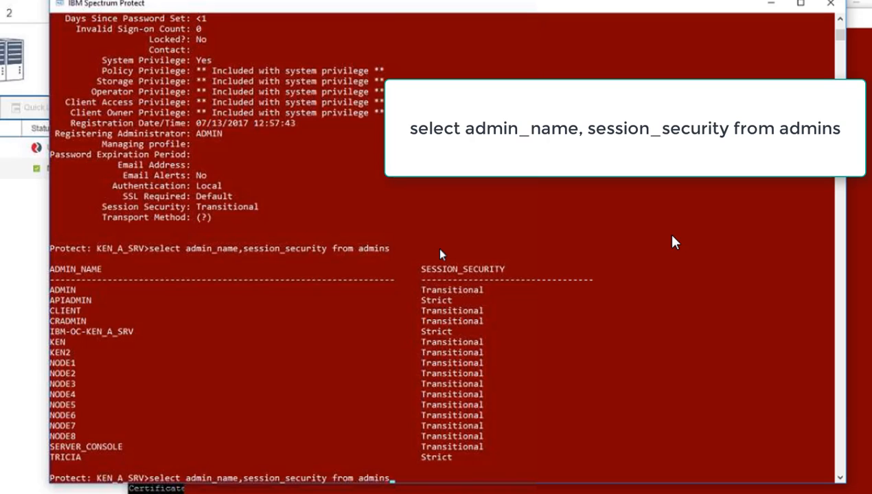
key("Up")
key("Left")
key("Left")
key("Left")
key("Left")
key("BackSpace")
key("BackSpace")
key("BackSpace")
type("tricia")
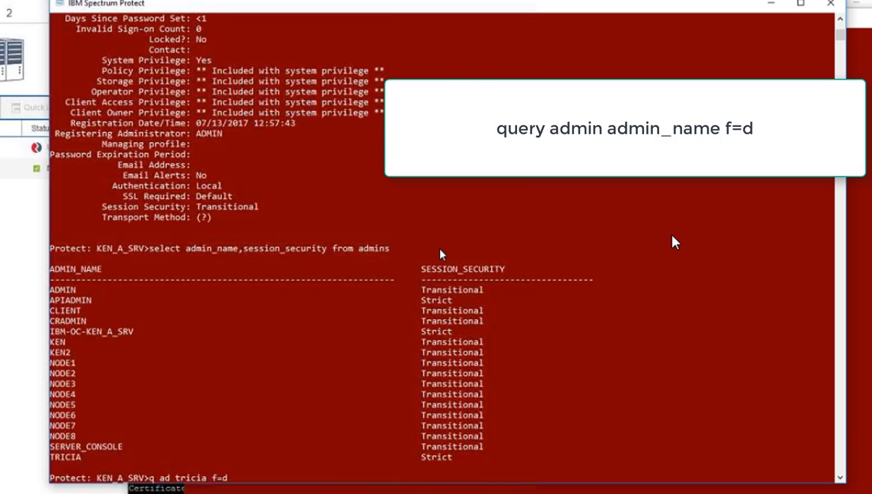
key("Return")
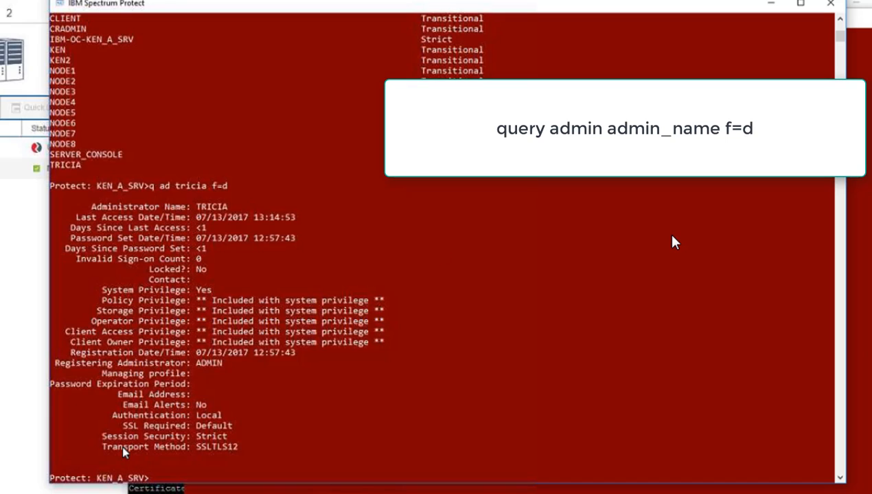
left_click_drag(104, 446, 237, 448)
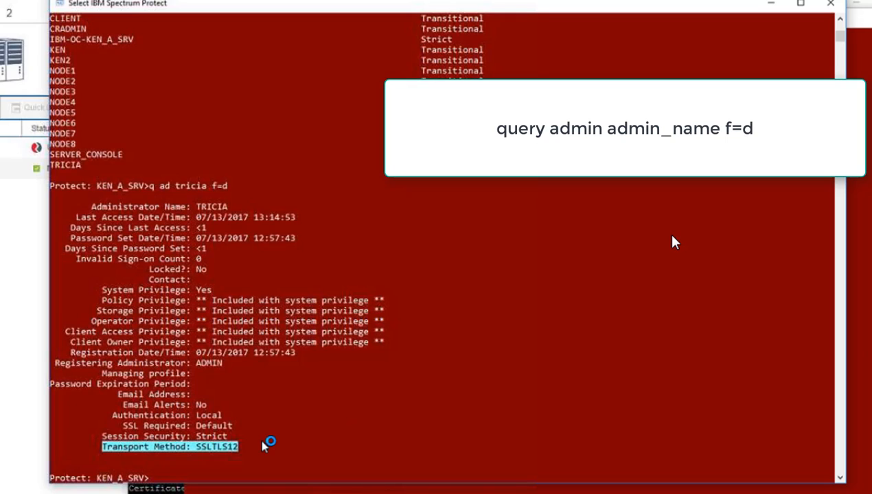
Examine the spoke server KEN_A2_SRV2's admin session-security list and TRICIA's detailed record.
right_click(375, 430)
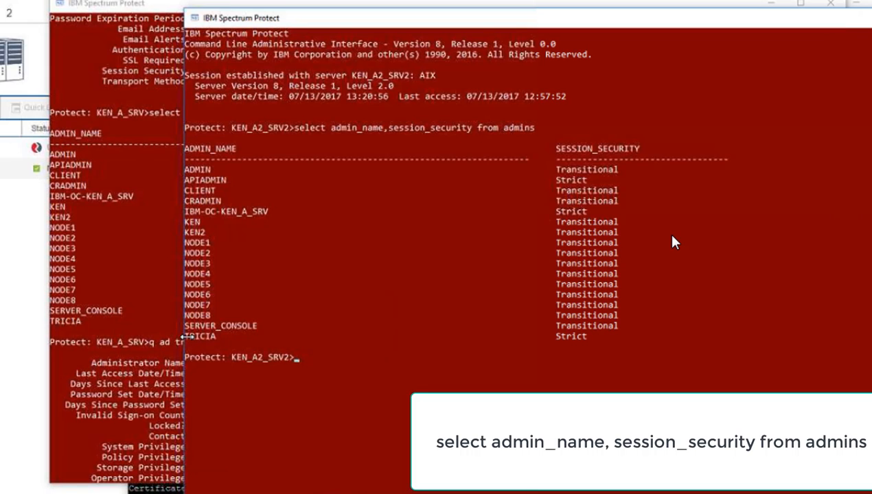
left_click_drag(187, 337, 580, 340)
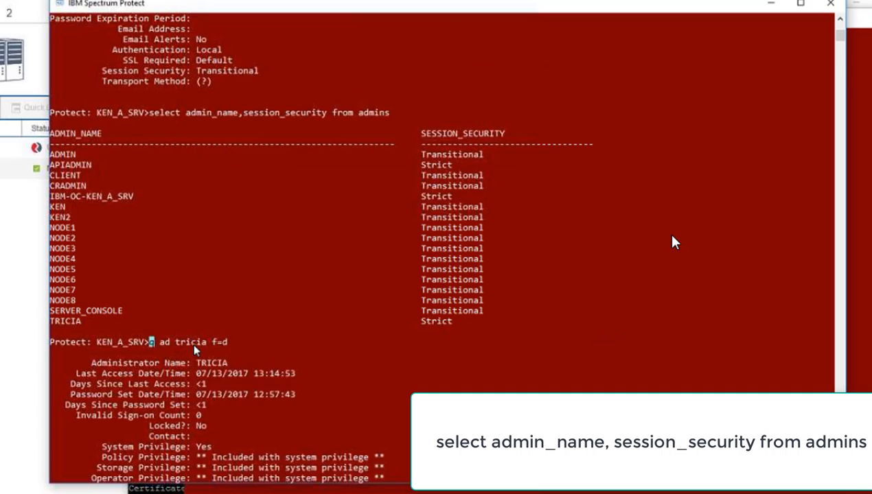
key("Escape")
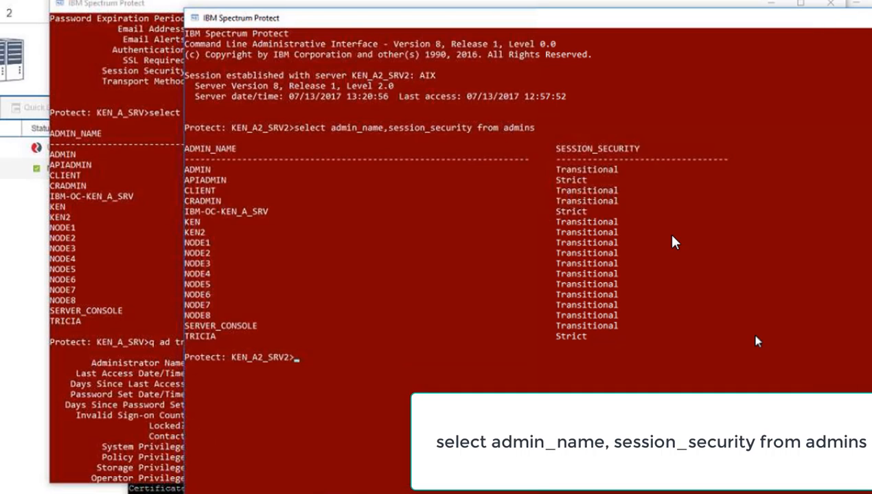
right_click(663, 341)
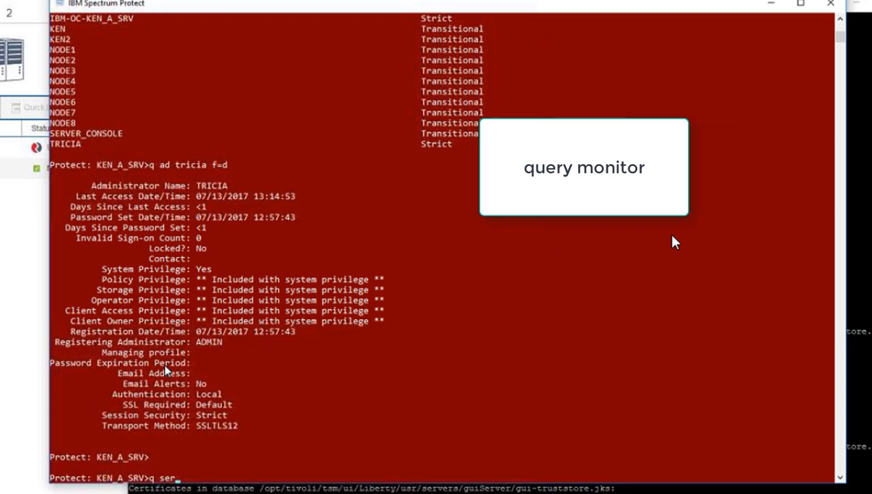
Query the hub server's monitor settings with q monitorsett.
type("monitorsett")
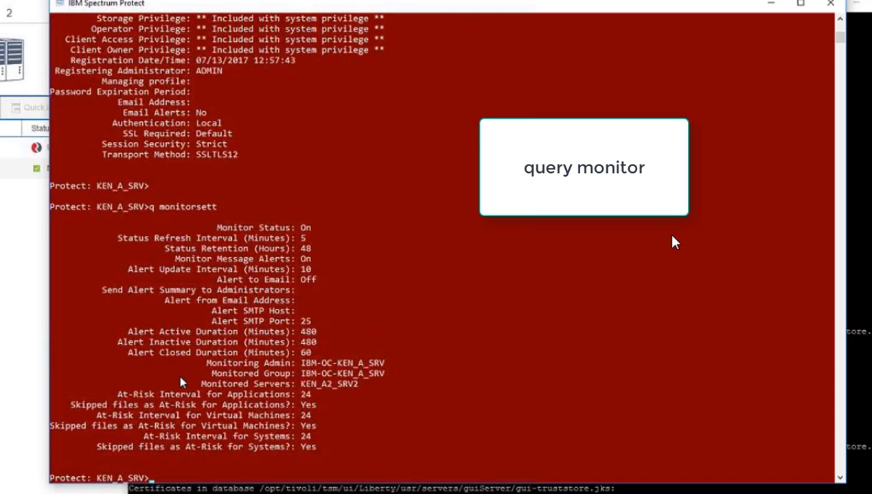
Highlight the monitoring admin, monitored group and monitored servers lines in the hub's monitor settings output.
double_click(328, 365)
double_click(335, 373)
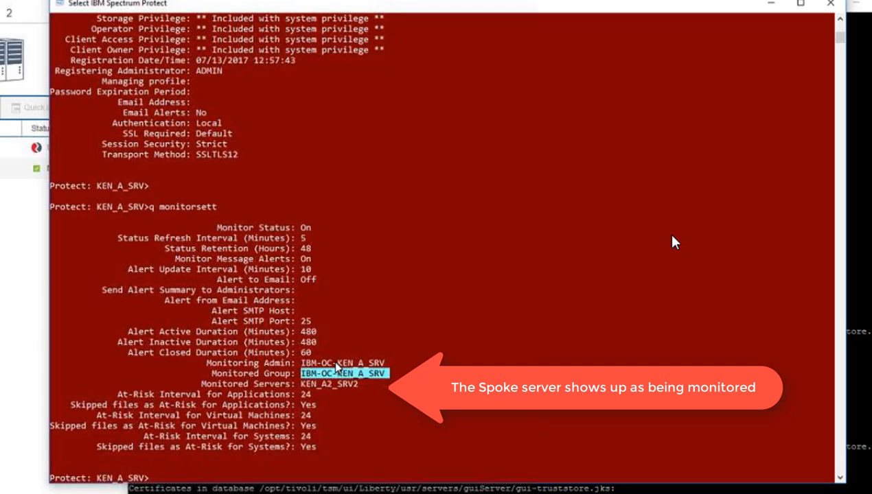
double_click(343, 363)
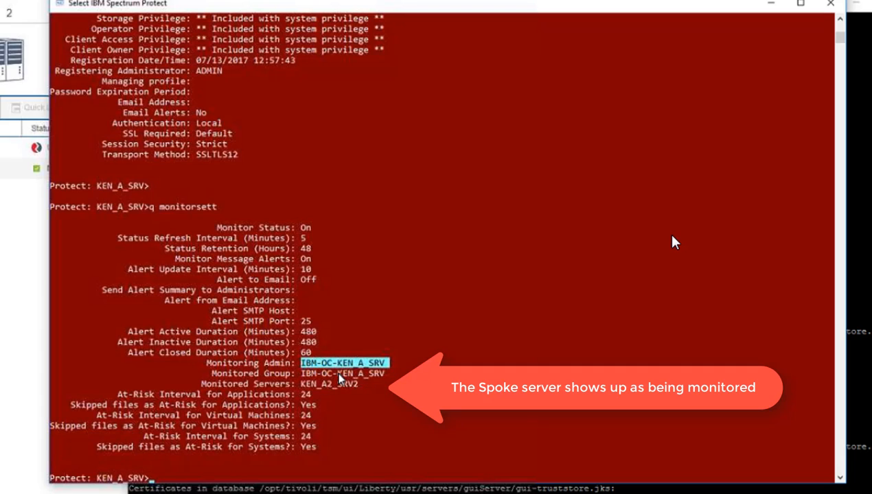
double_click(338, 375)
double_click(312, 385)
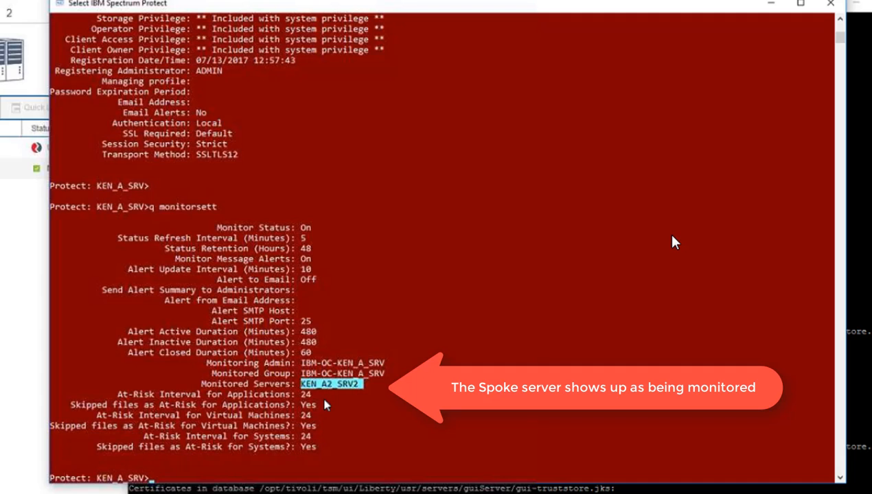
key("Escape")
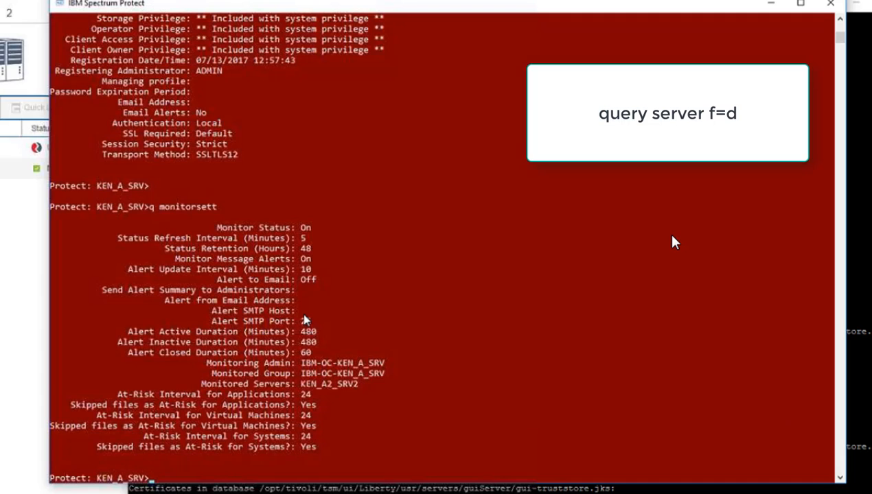
Query the hub's defined servers in detail with q ser f=d and highlight the server name, session security and transport method lines.
type("q ser f=d")
key("Return")
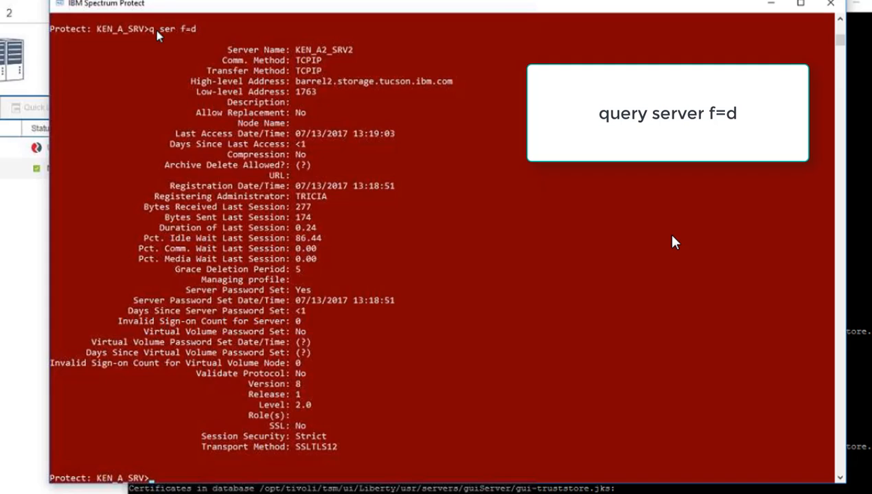
left_click_drag(228, 54, 355, 54)
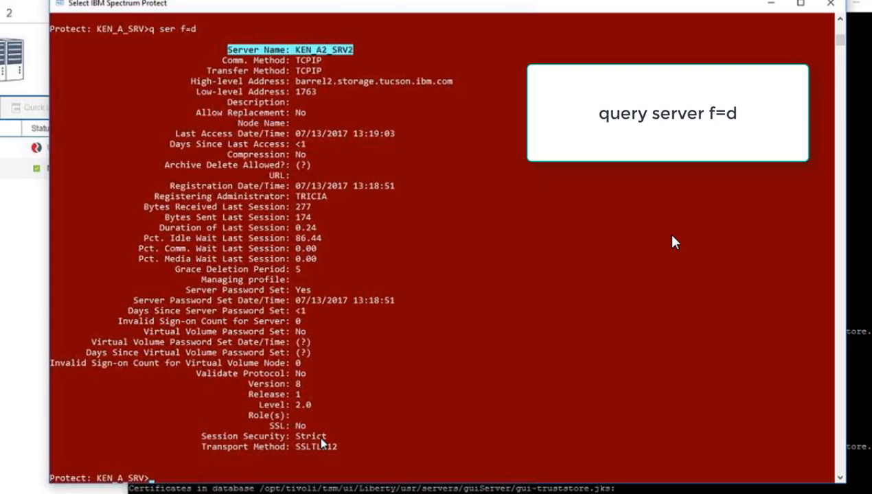
left_click_drag(203, 441, 337, 451)
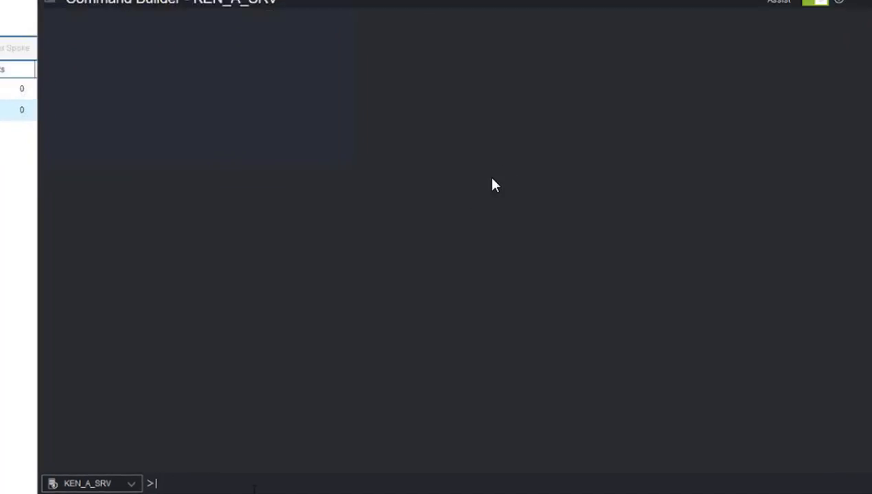
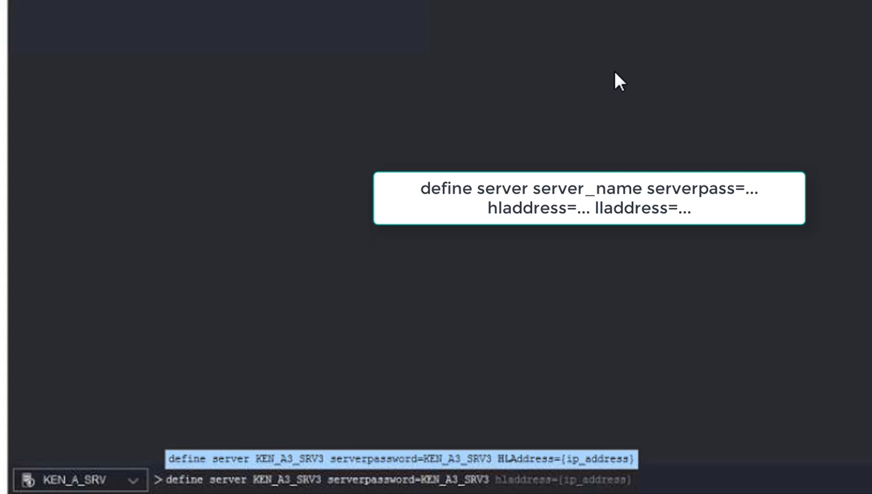
key("Tab")
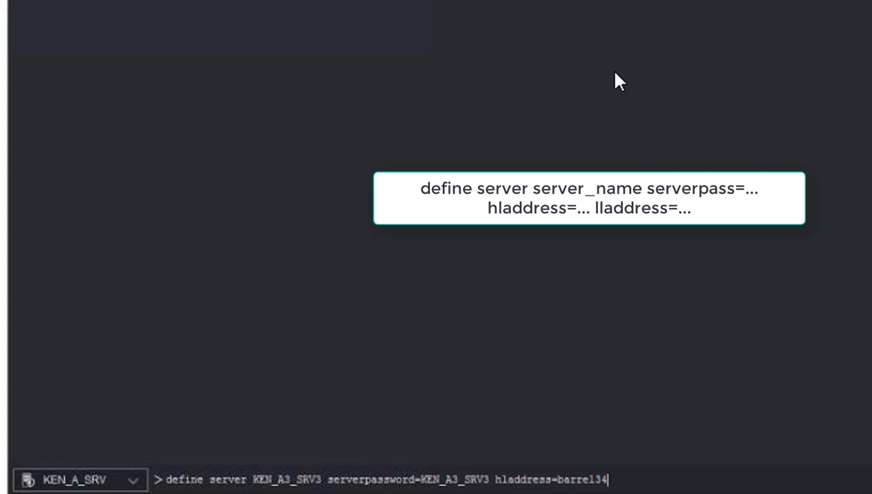
key("BackSpace")
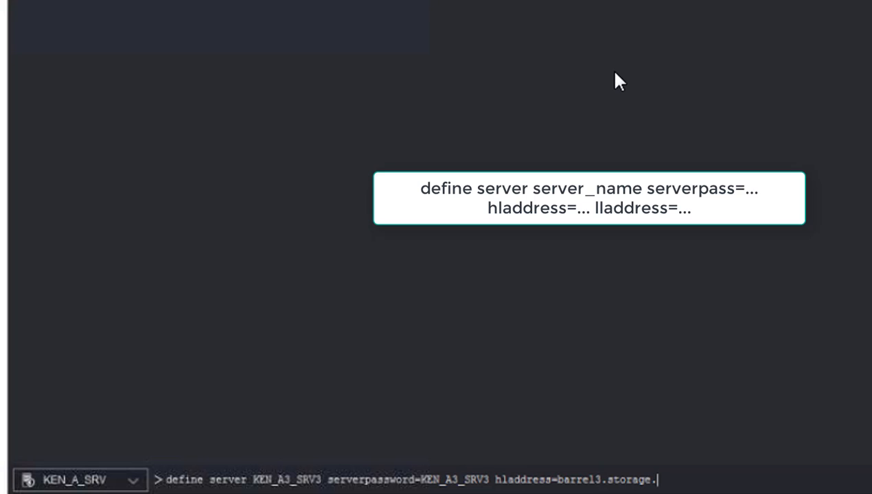
key("Tab")
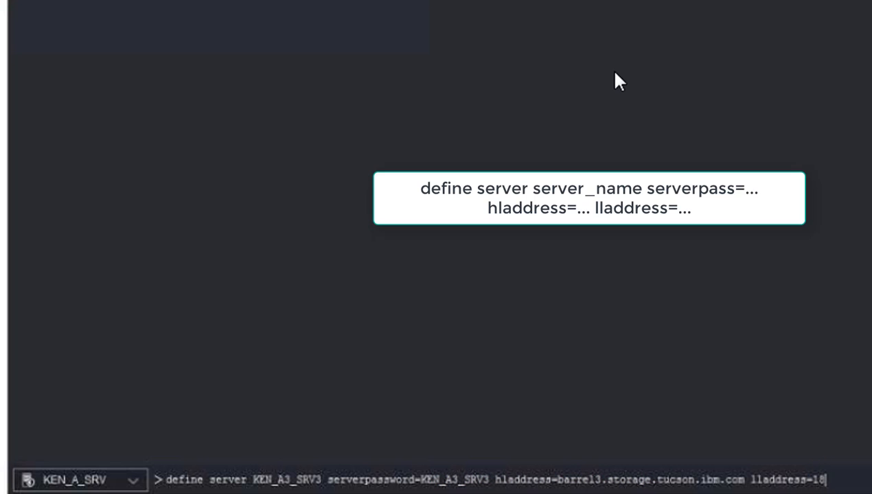
key("BackSpace")
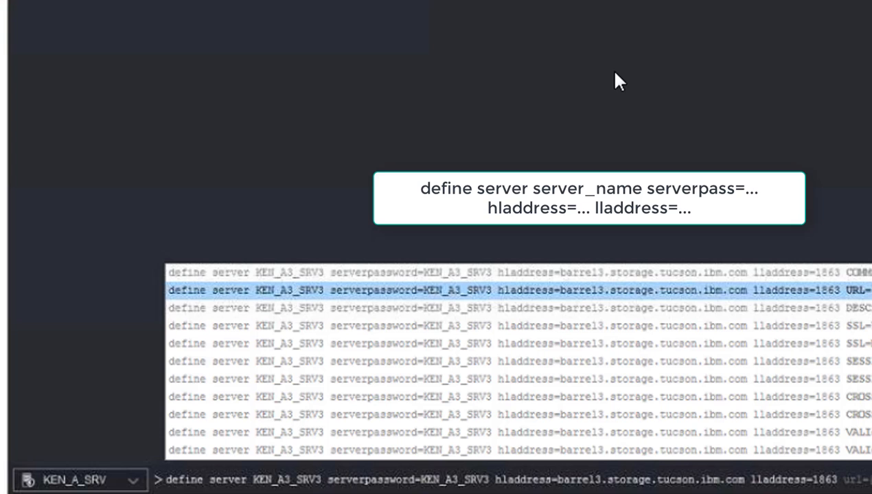
key("Escape")
key("Return")
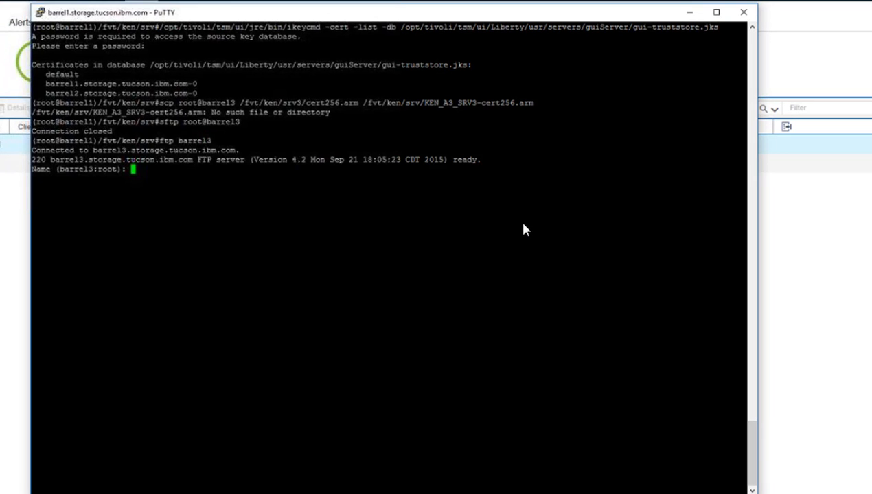
Log in to barrel3's FTP server as root with the account password and change to directory /fvt/ken/srv3/.
key("Return")
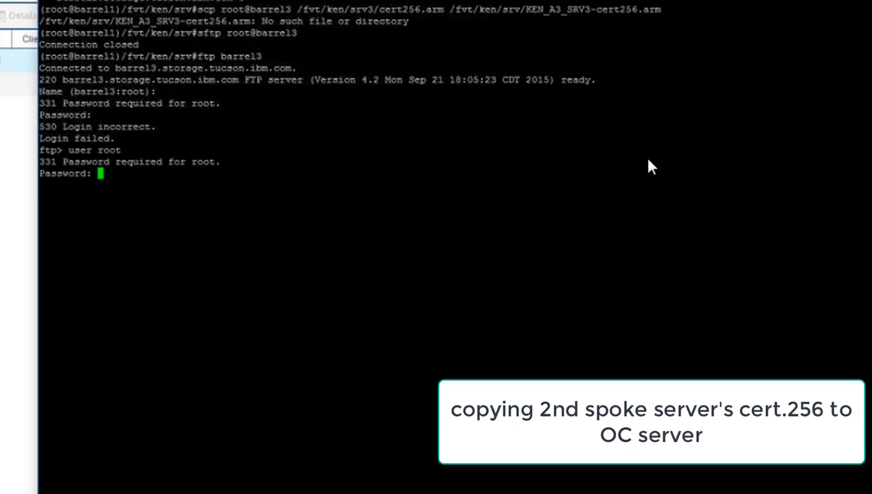
key("Return")
type("cd /fvt/ken/srv3/")
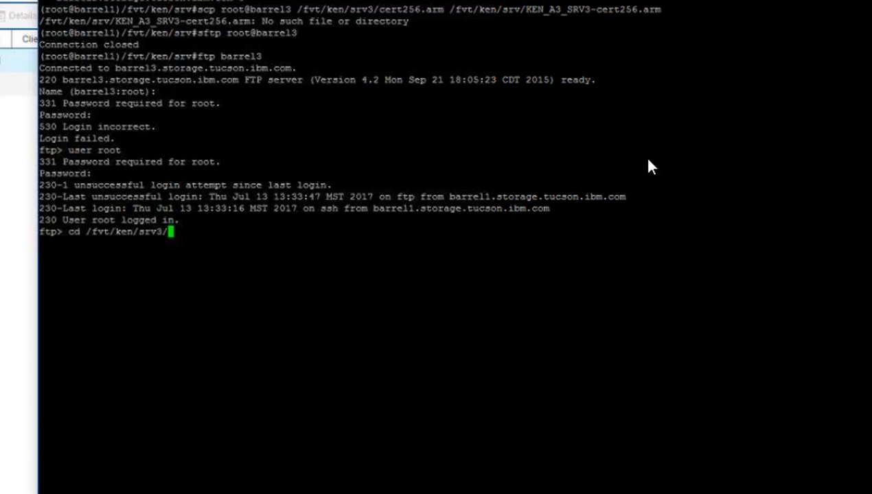
key("Return")
type("get cert25")
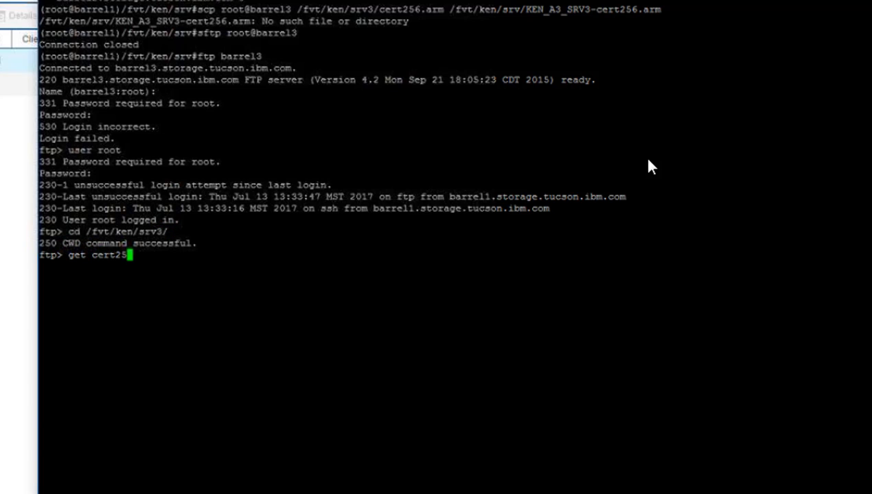
type("6.arm")
left_click_drag(525, 10, 660, 10)
right_click(661, 9)
key("Return")
type("quit")
key("Return")
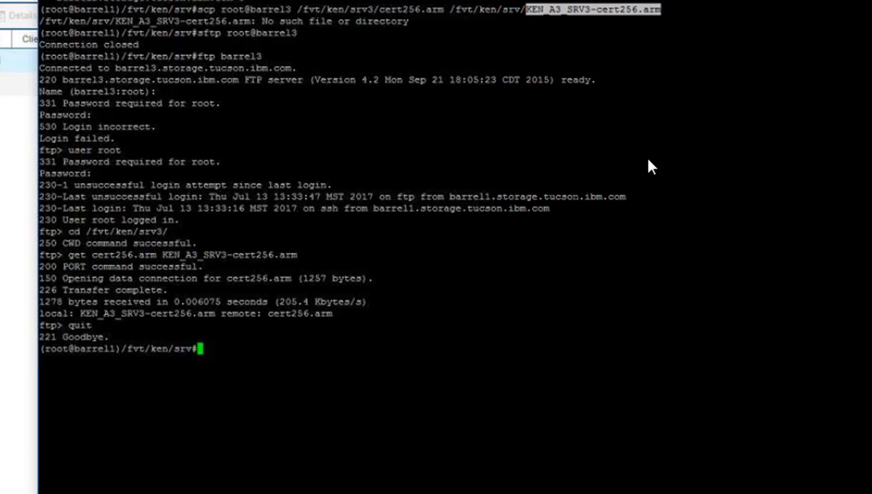
type("ls -")
type("l")
key("Return")
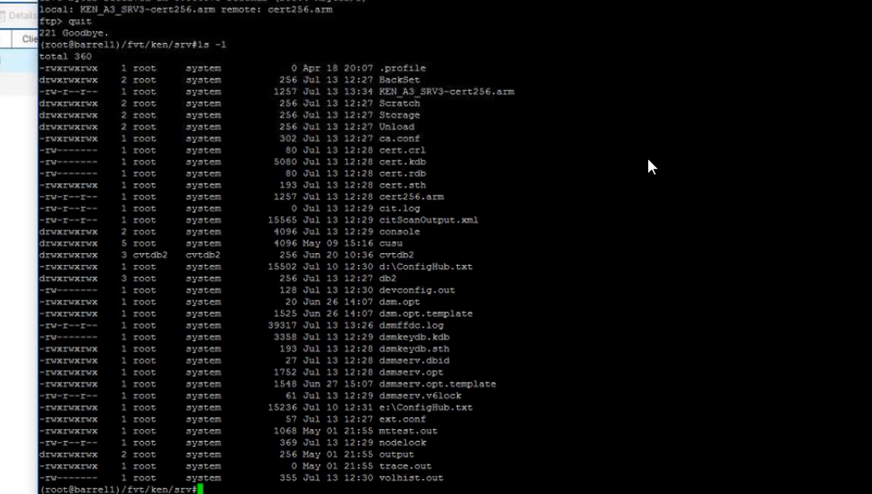
double_click(446, 91)
key("ctrl+c")
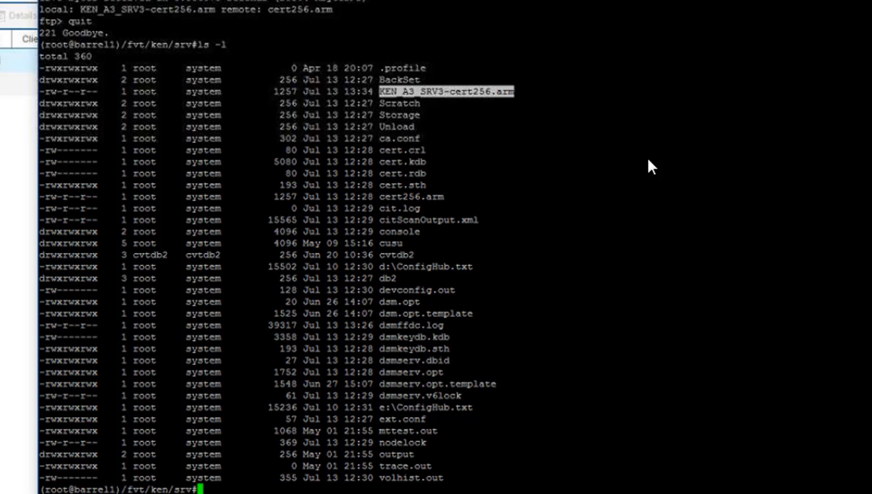
type("cat")
right_click(648, 160)
key("Return")
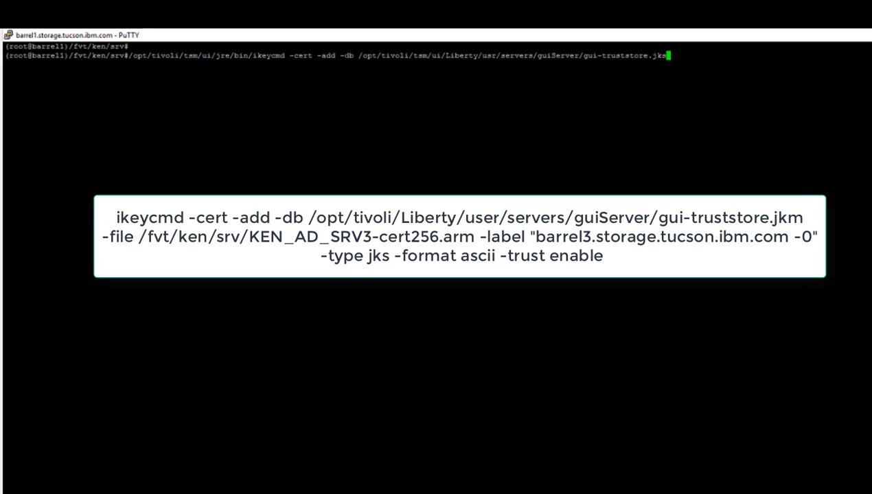
left_click_drag(341, 56, 358, 55)
double_click(512, 55)
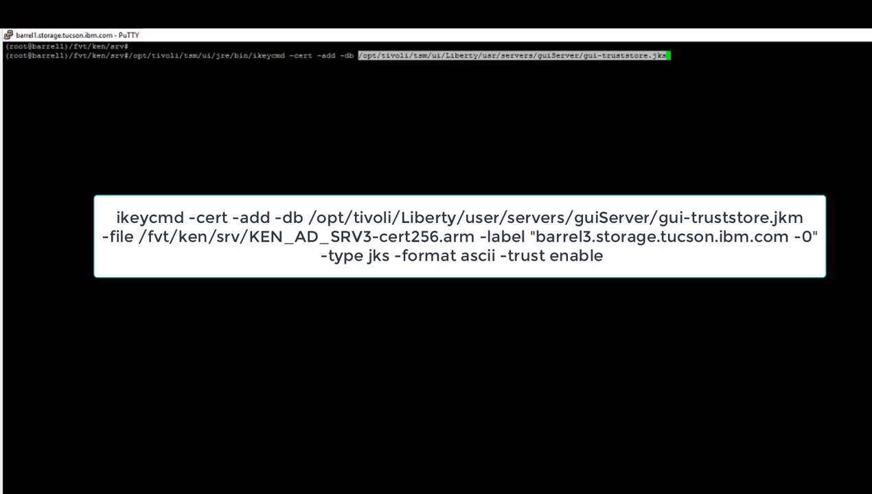
left_click(512, 56)
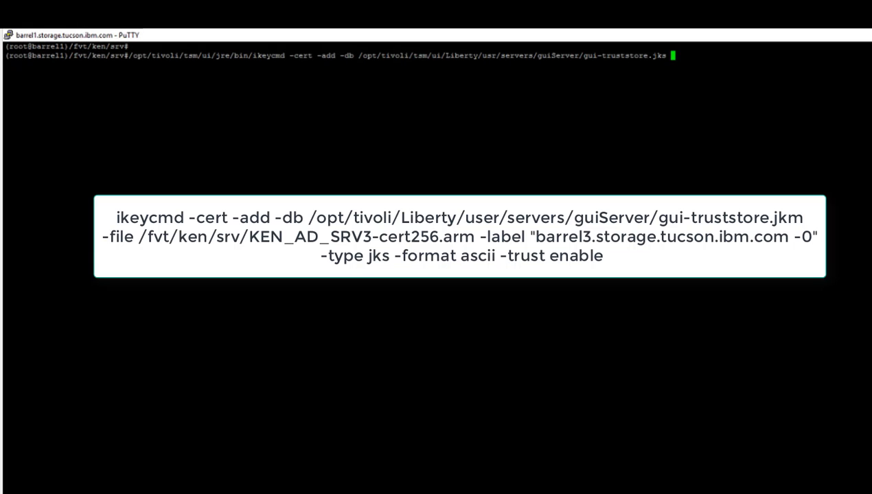
type("-file /fvt/ken/srv/K")
key("Tab")
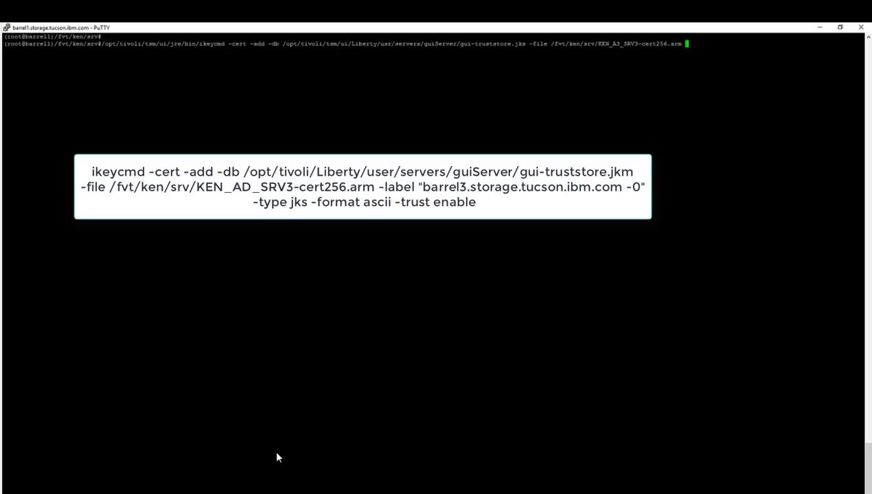
type("-label \"")
right_click(277, 457)
type("-0\"")
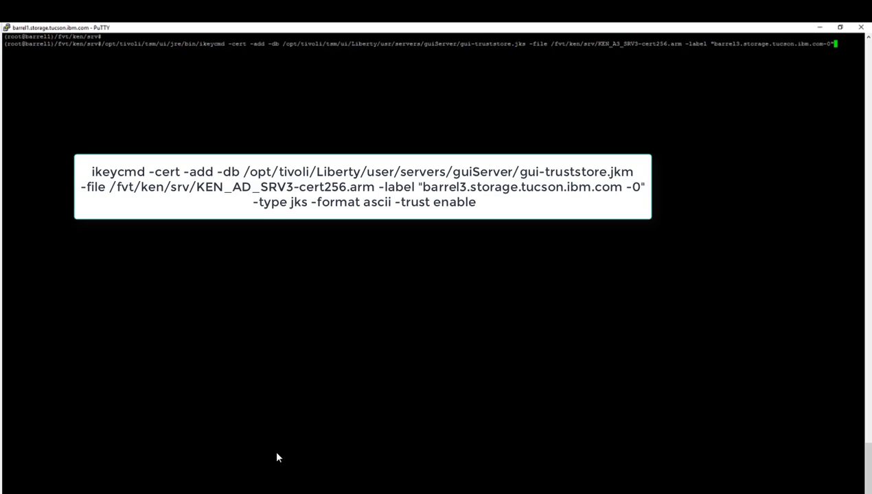
right_click(277, 454)
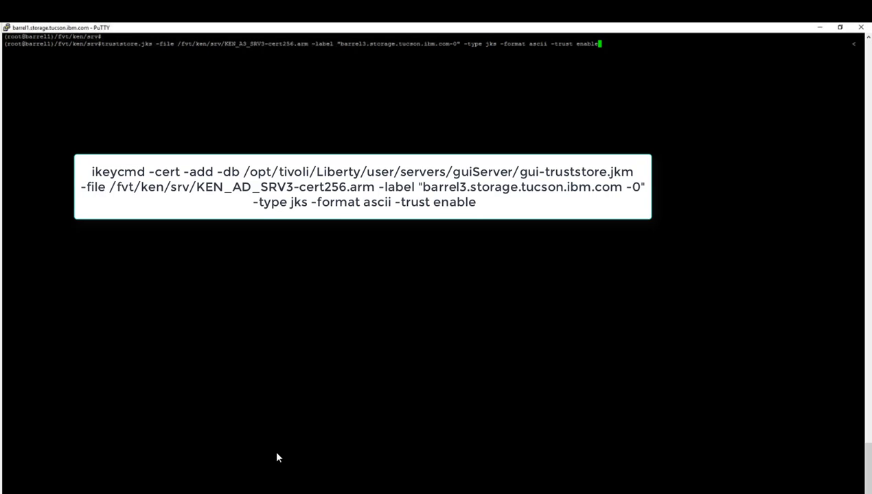
key("Return")
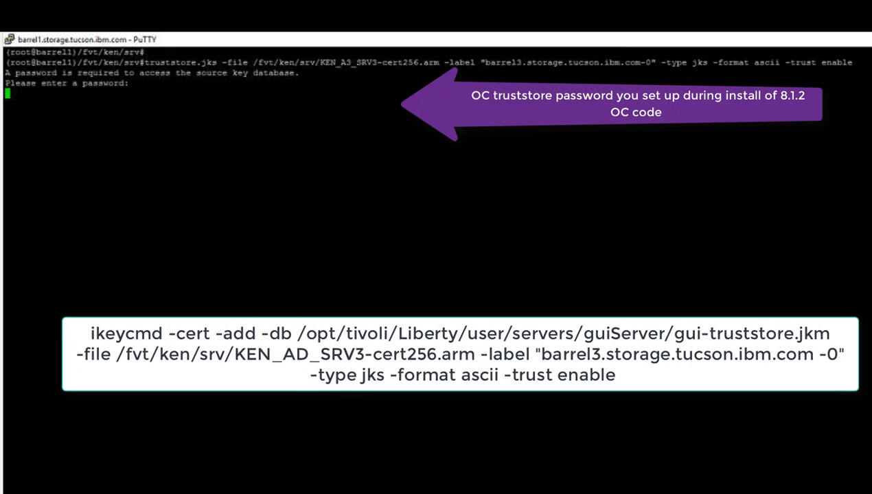
List the Operations Center truststore certificates with ikeycmd -cert -list, entering the truststore password, and highlight the barrel3 entry.
key("Up")
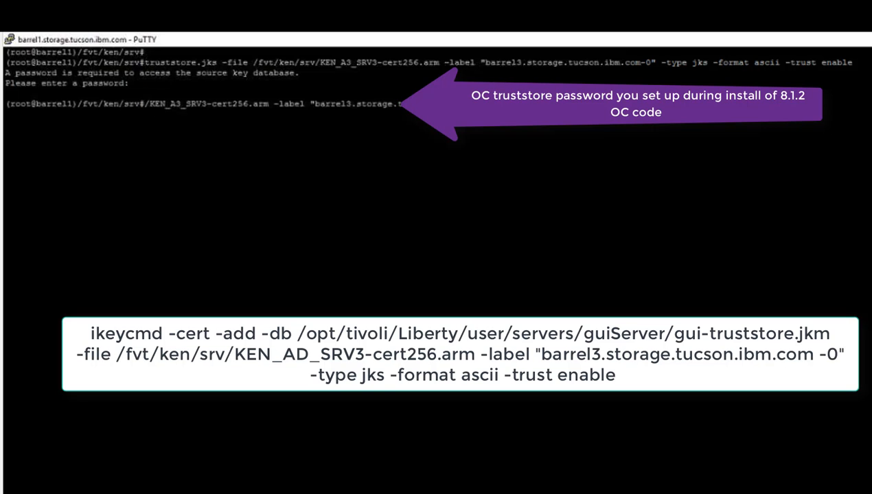
key("Up")
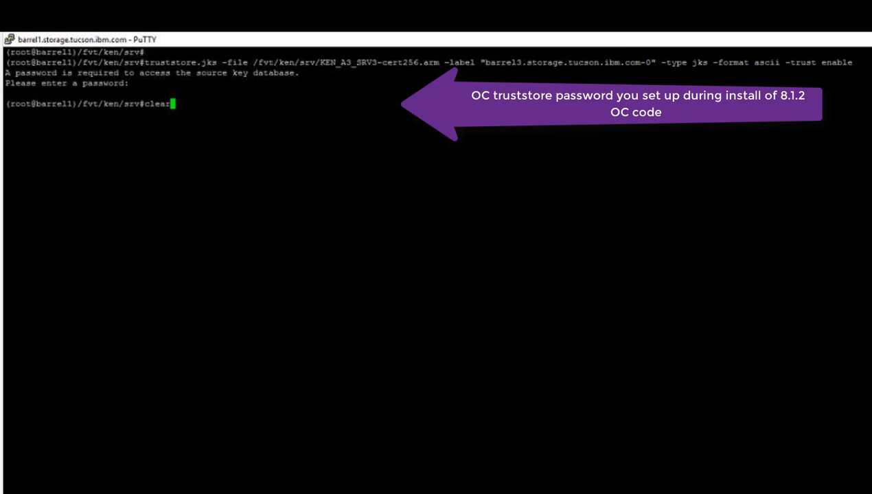
key("Up")
key("Up")
key("Up")
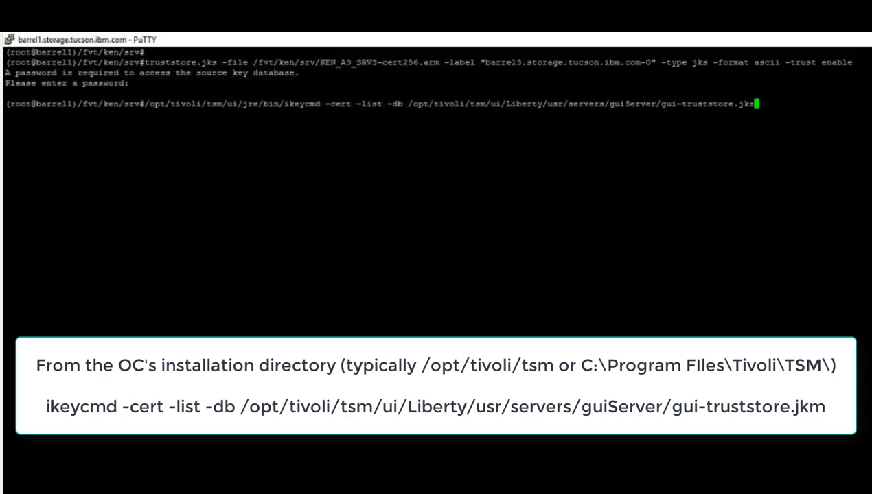
key("Return")
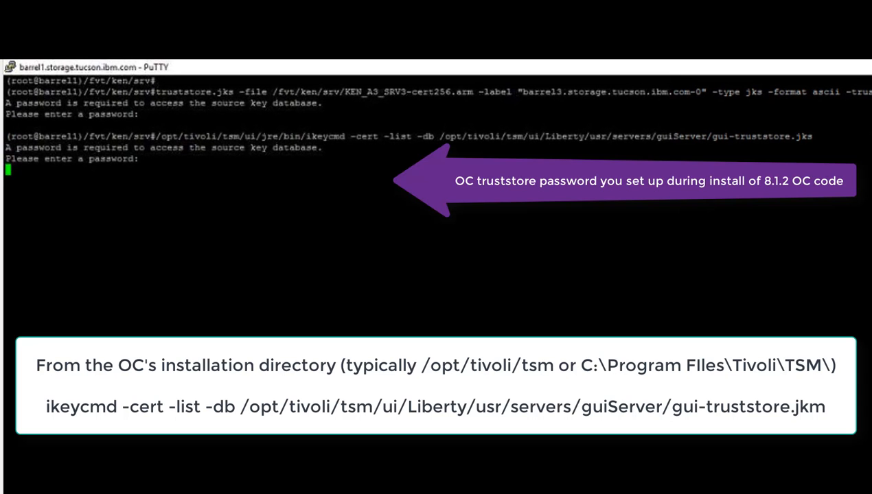
key("Return")
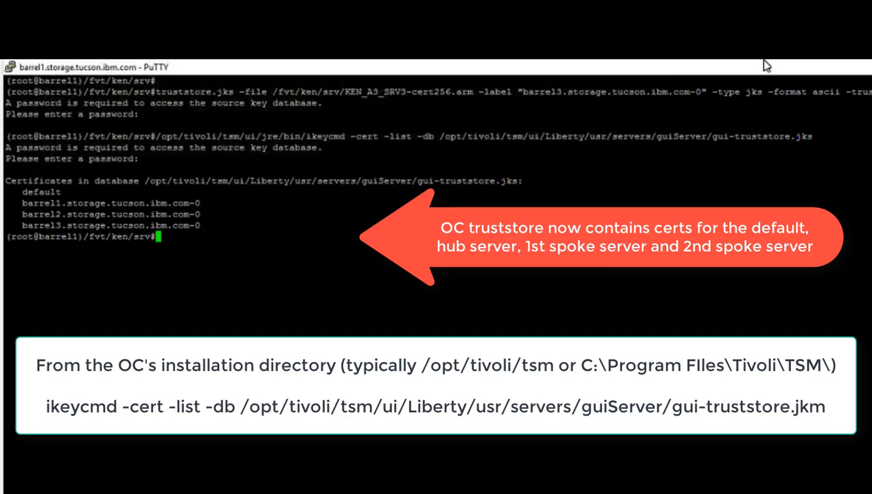
left_click_drag(767, 66, 871, 146)
double_click(321, 308)
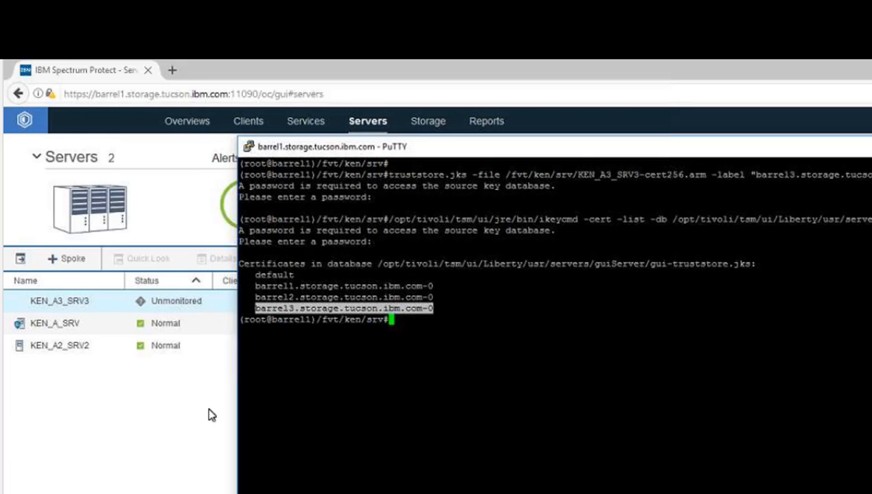
left_click(209, 410)
left_click(165, 301)
left_click(304, 258)
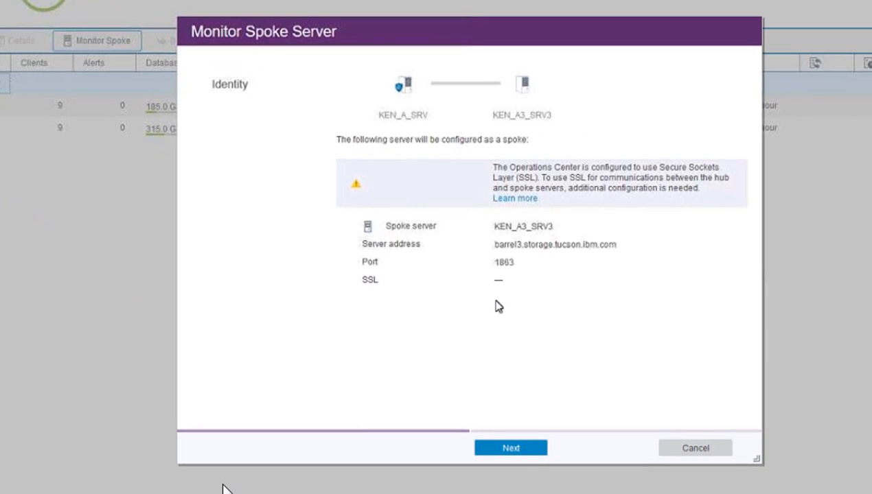
left_click(510, 447)
left_click(533, 454)
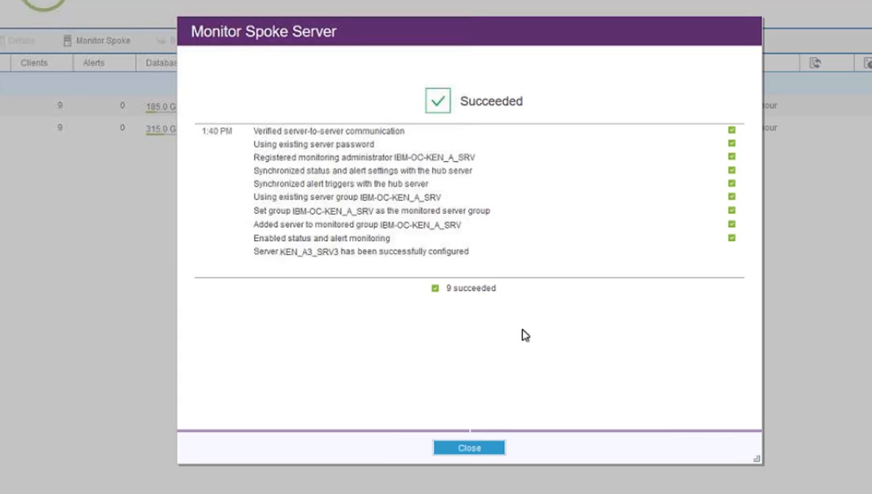
left_click(486, 450)
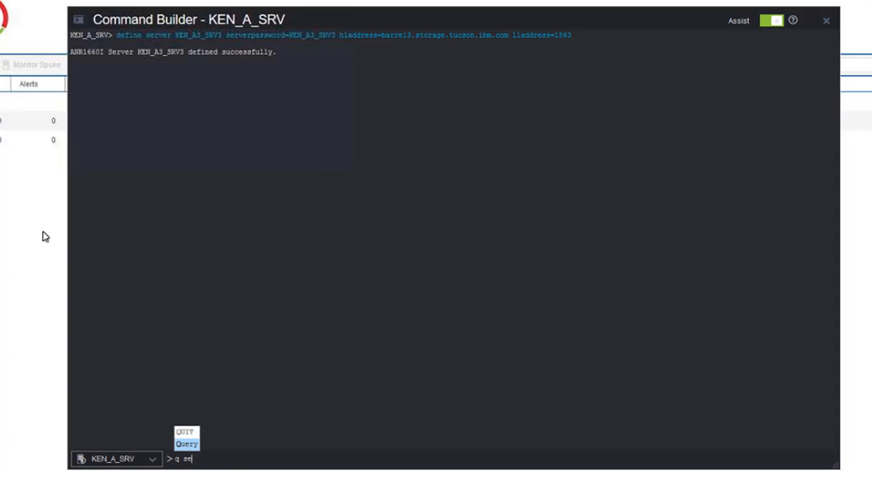
Query the hub's defined servers with q server, then in detail with q server f=d.
type("erver")
key("Return")
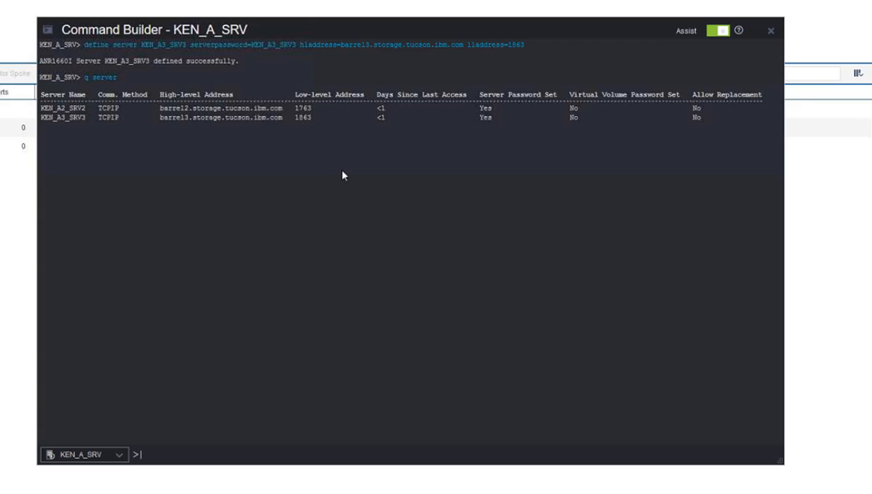
key("Up")
type("f=d")
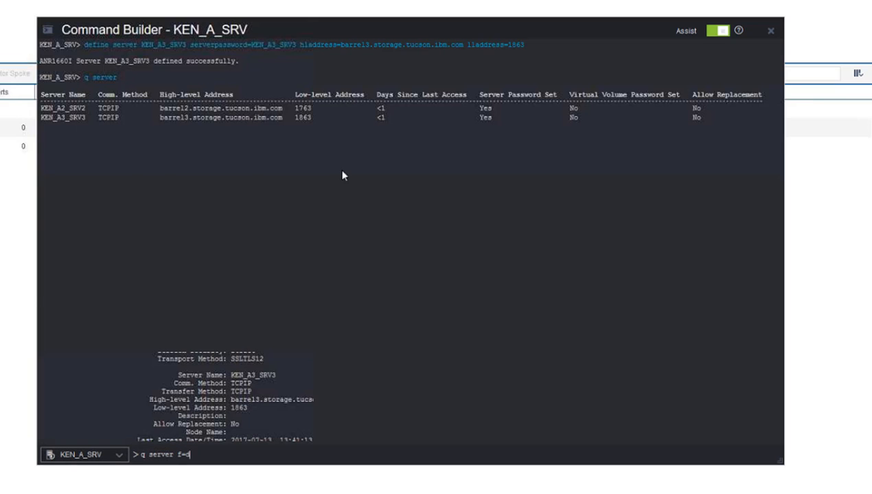
key("Return")
key("Return")
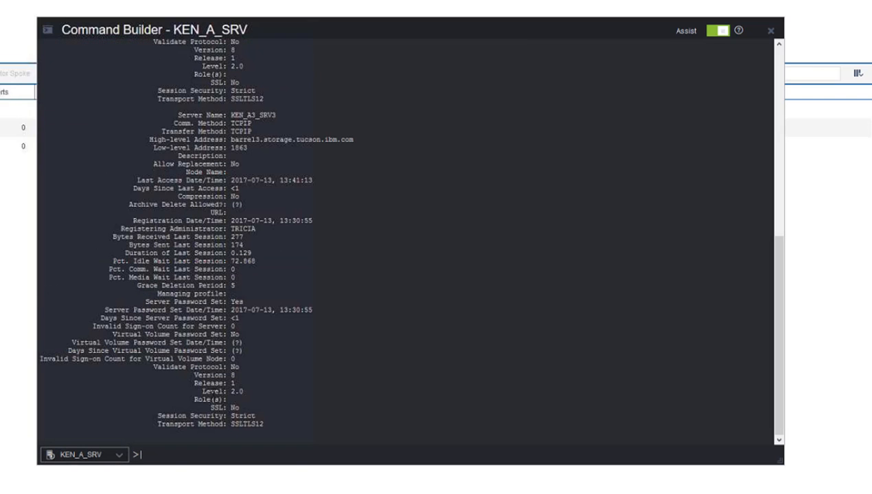